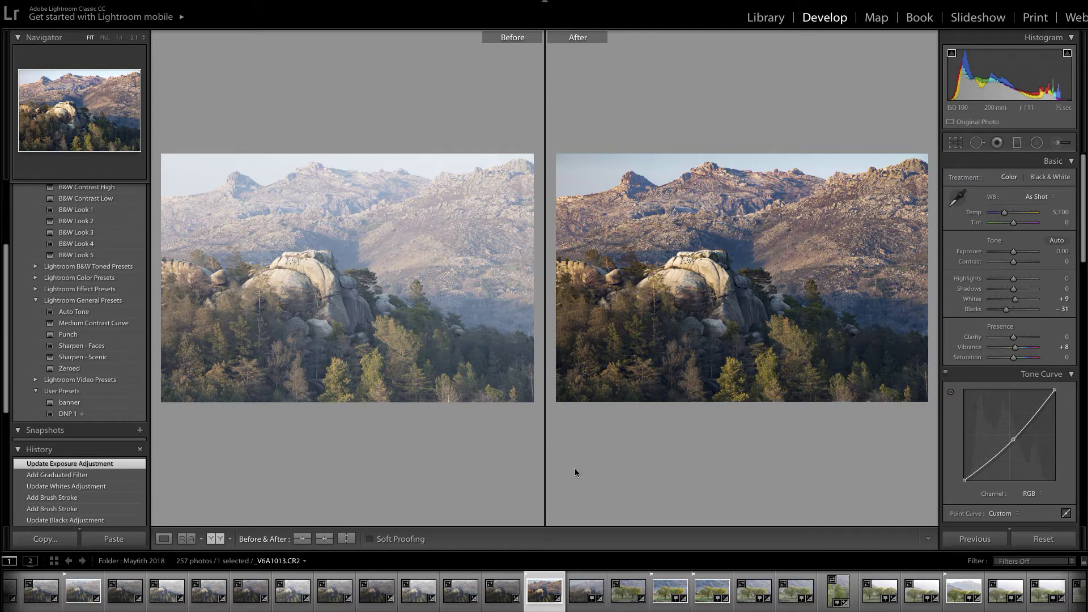
# - Compare the full-size edited photo with the side-by-side before and after view
pyautogui.click(164, 539)
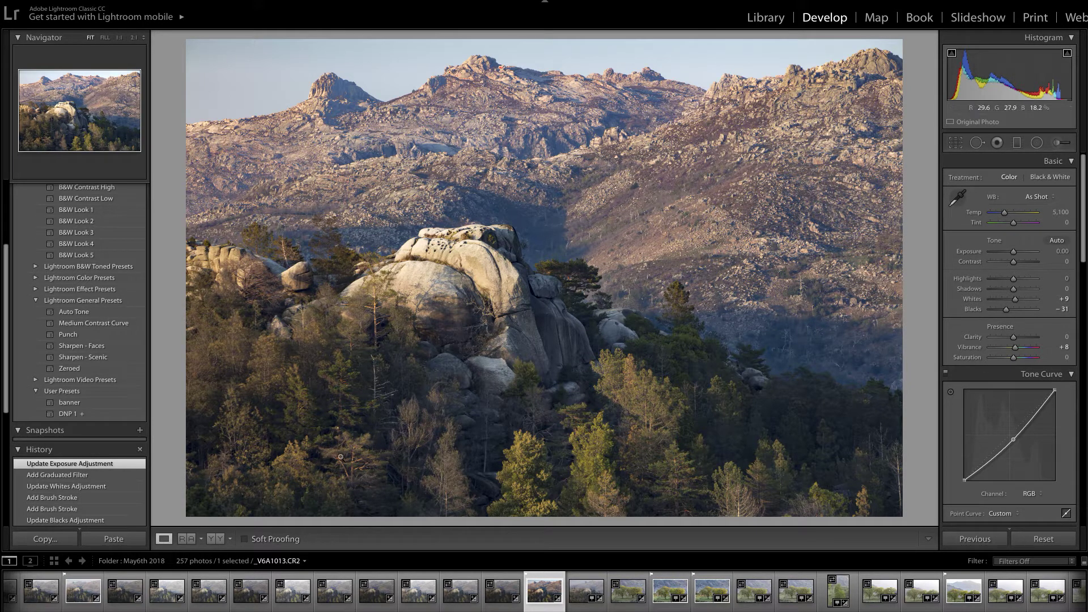
pyautogui.click(219, 539)
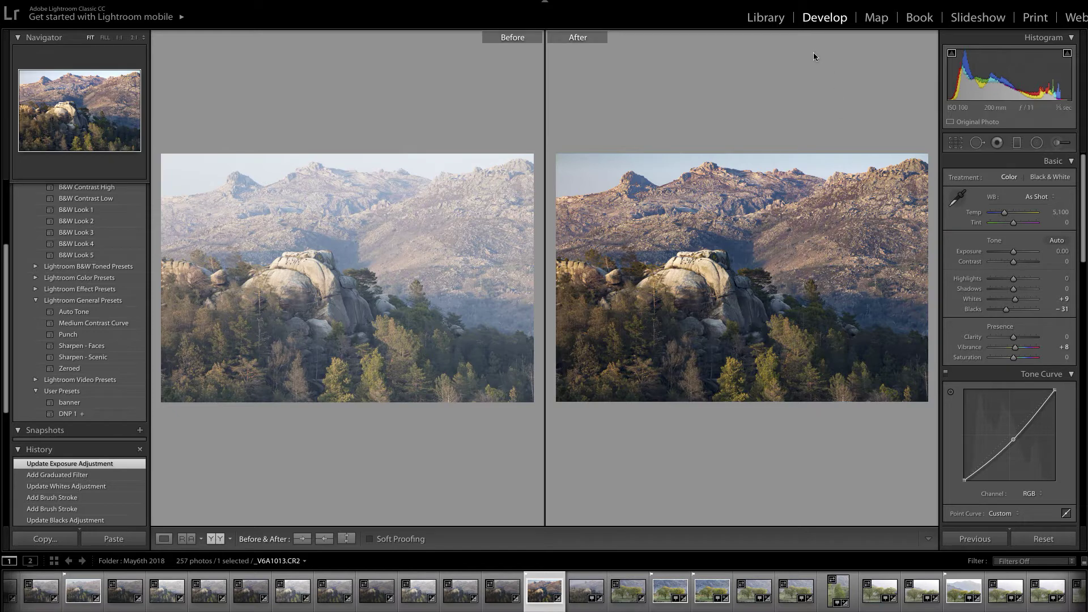
pyautogui.click(164, 540)
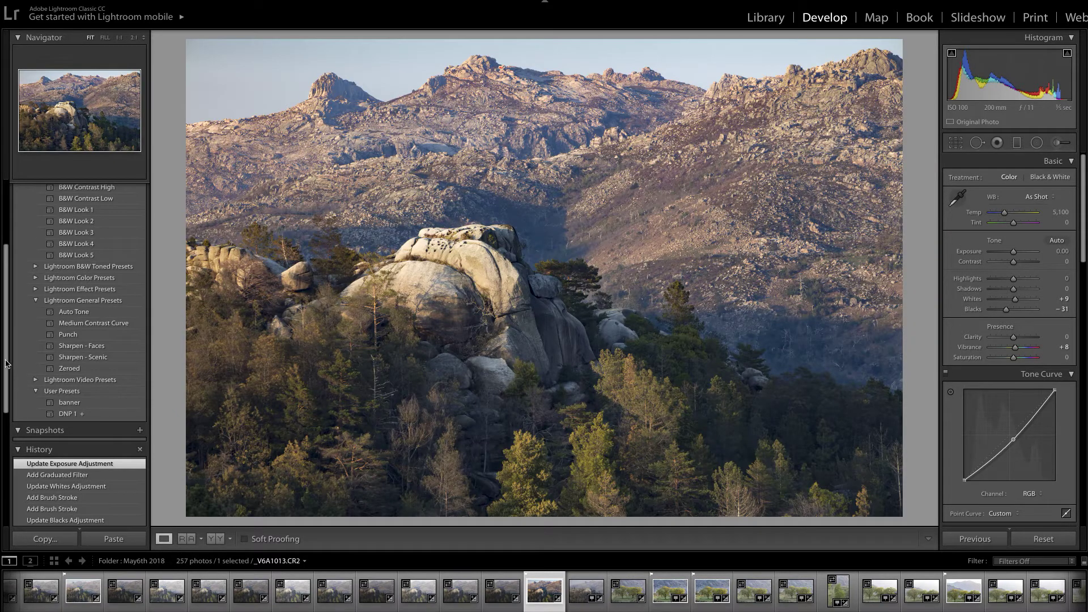
# - Revert the photo to its original Import/DNP 1 history state
pyautogui.scroll(-1, 8, 375)
pyautogui.scroll(-10, 8, 375)
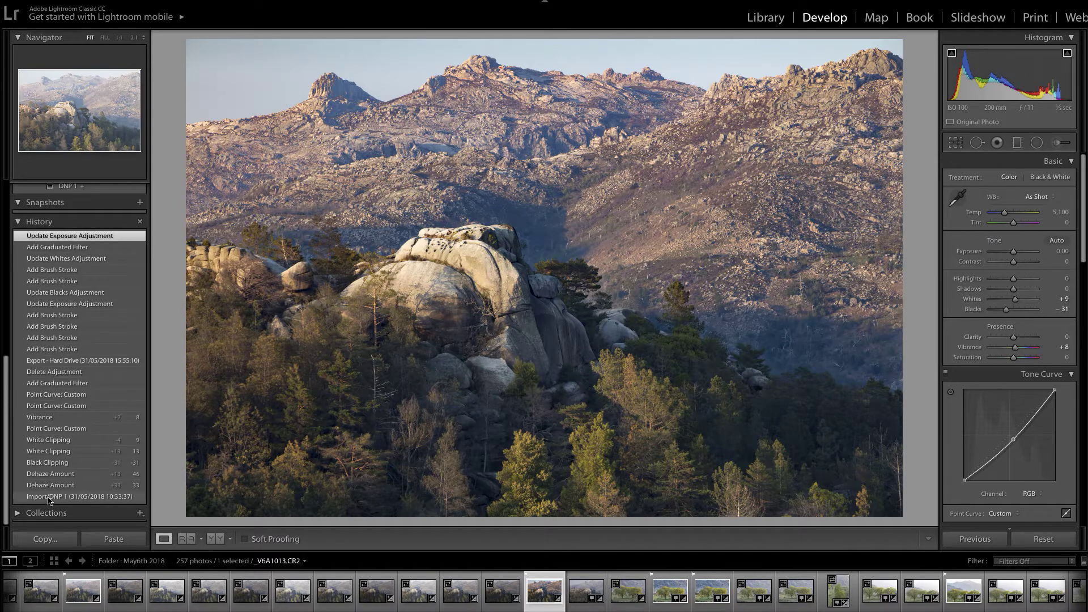
pyautogui.click(80, 497)
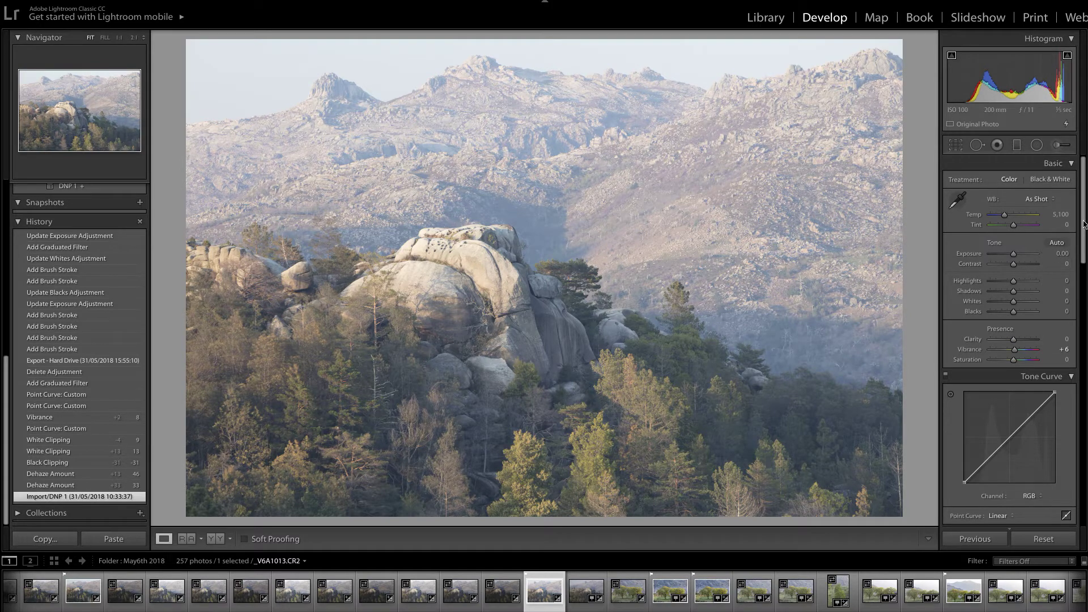
# - Set the Dehaze amount to +46 to cut the haze over the whole photo
pyautogui.scroll(-10, 1084, 223)
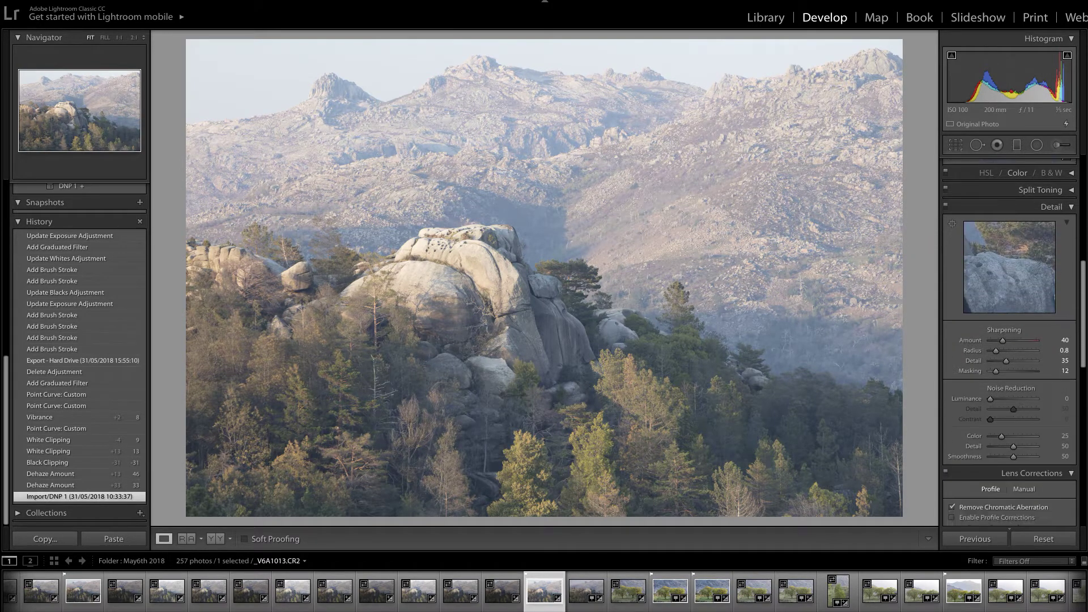
pyautogui.scroll(-10, 1085, 311)
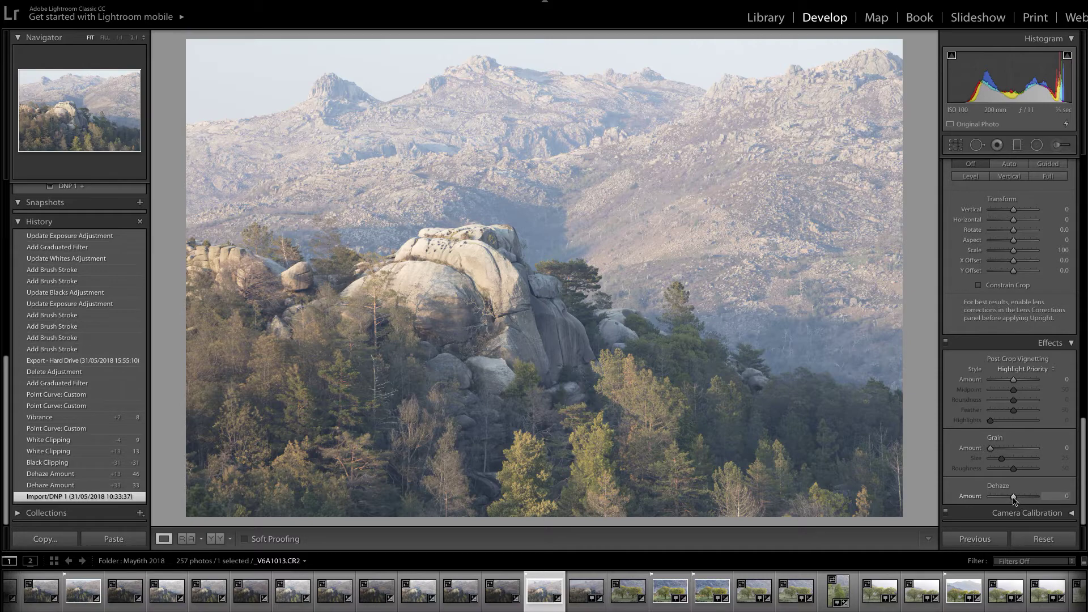
pyautogui.moveTo(1013, 498); pyautogui.dragTo(1024, 499)
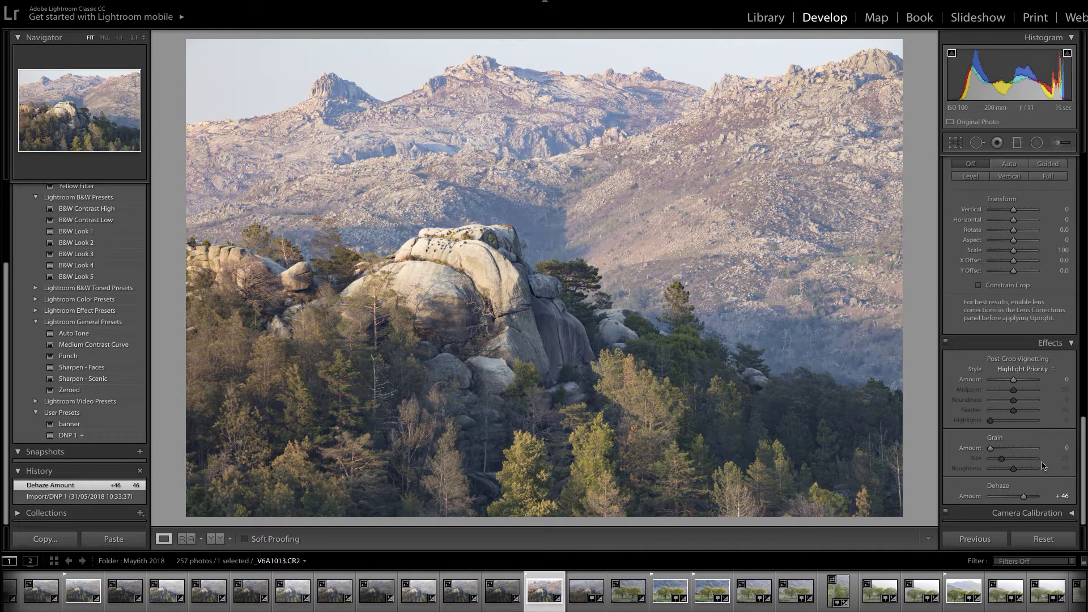
# - Set the global Blacks to -11 and Whites to +8 while checking the clipping preview
pyautogui.moveTo(1085, 468); pyautogui.dragTo(1072, 187)
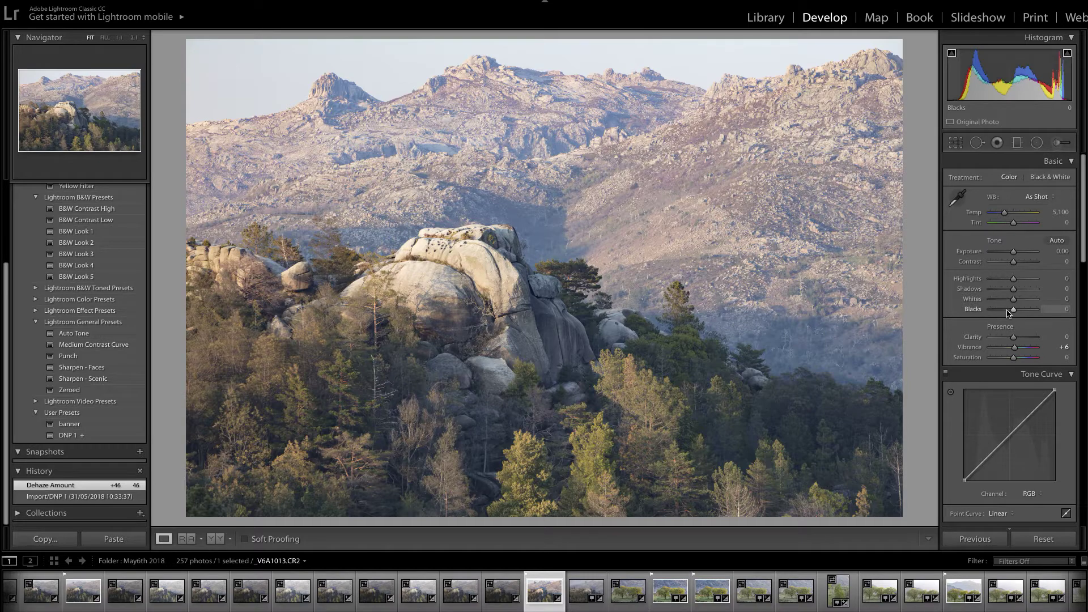
pyautogui.press('alt')
pyautogui.moveTo(1012, 310); pyautogui.dragTo(1011, 314)
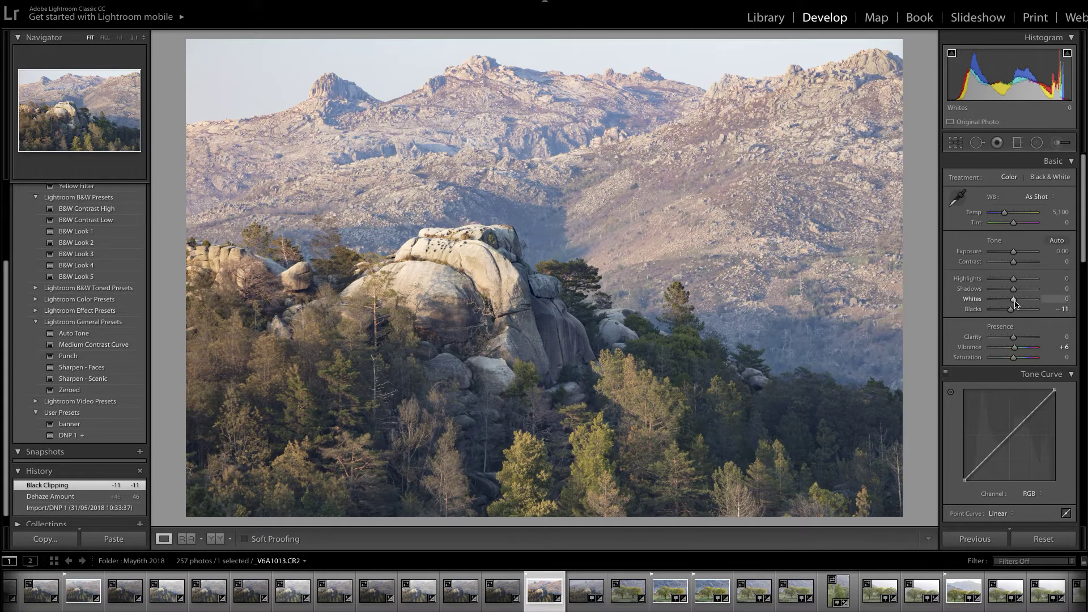
pyautogui.press('alt')
pyautogui.moveTo(1015, 303); pyautogui.dragTo(1016, 304)
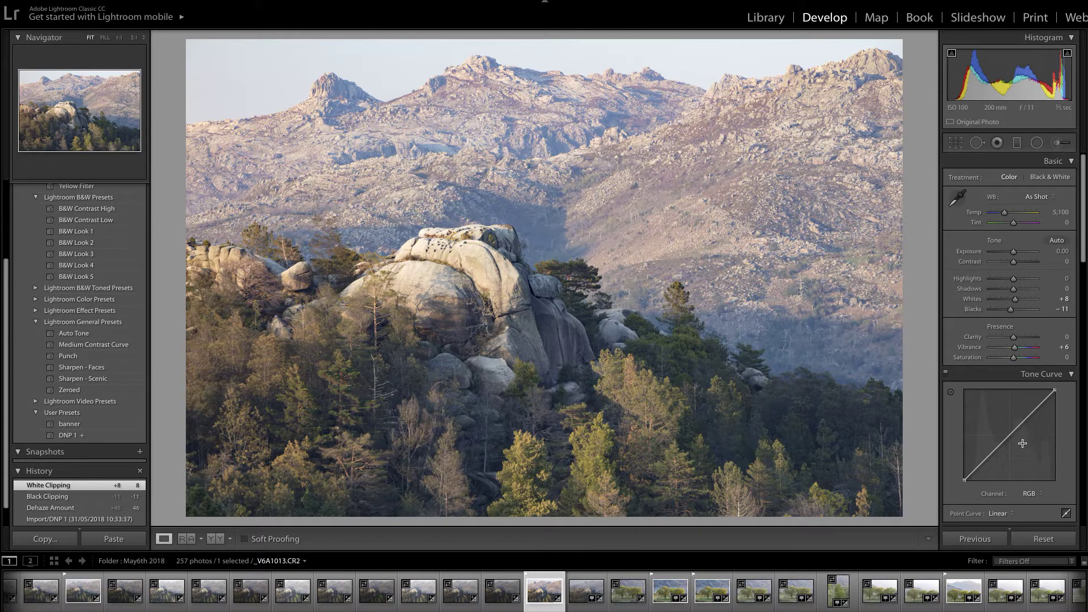
# - Pull the middle of the RGB point curve slightly down to darken the midtones
pyautogui.moveTo(1012, 432); pyautogui.dragTo(1016, 438)
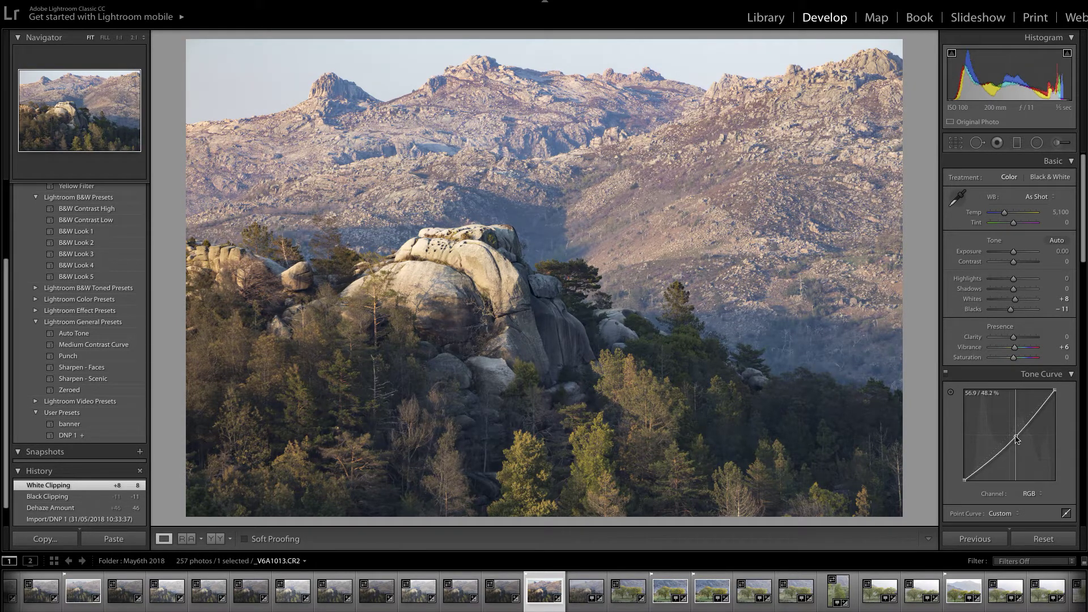
pyautogui.moveTo(1016, 438); pyautogui.dragTo(1016, 439)
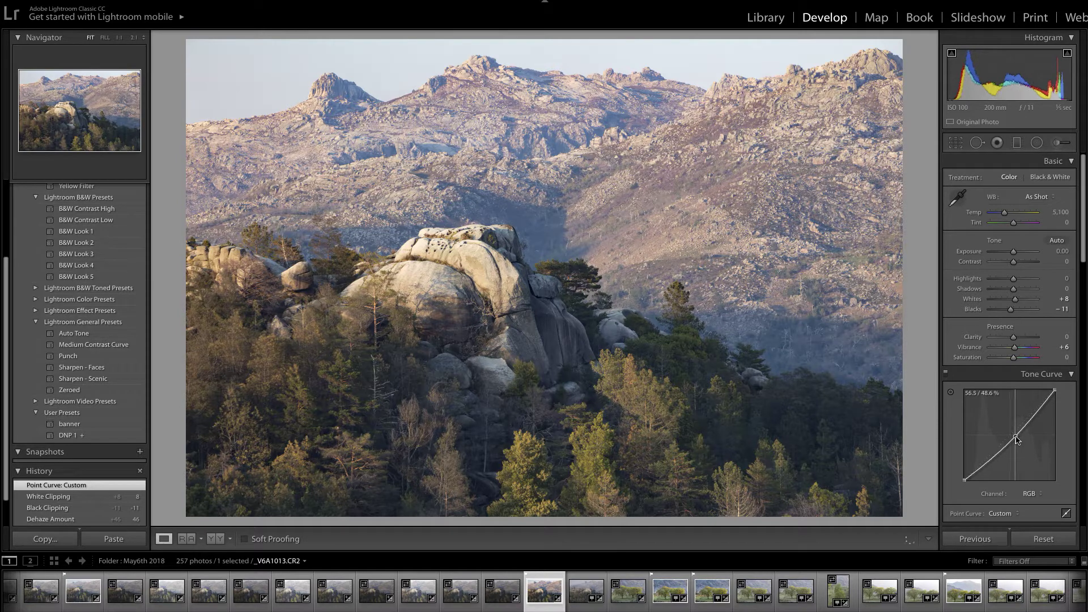
pyautogui.moveTo(1017, 438); pyautogui.dragTo(1015, 437)
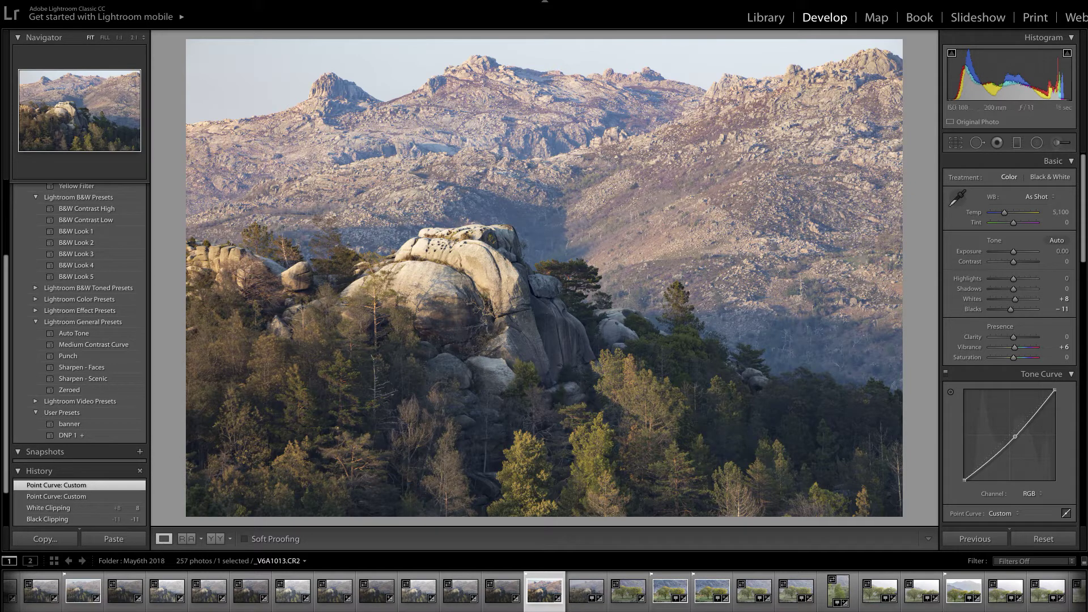
# - With the mask overlay shown, paint an Auto Mask Adjustment Brush band at size 8 along the mountainside just behind the rocks and treeline
pyautogui.click(1058, 144)
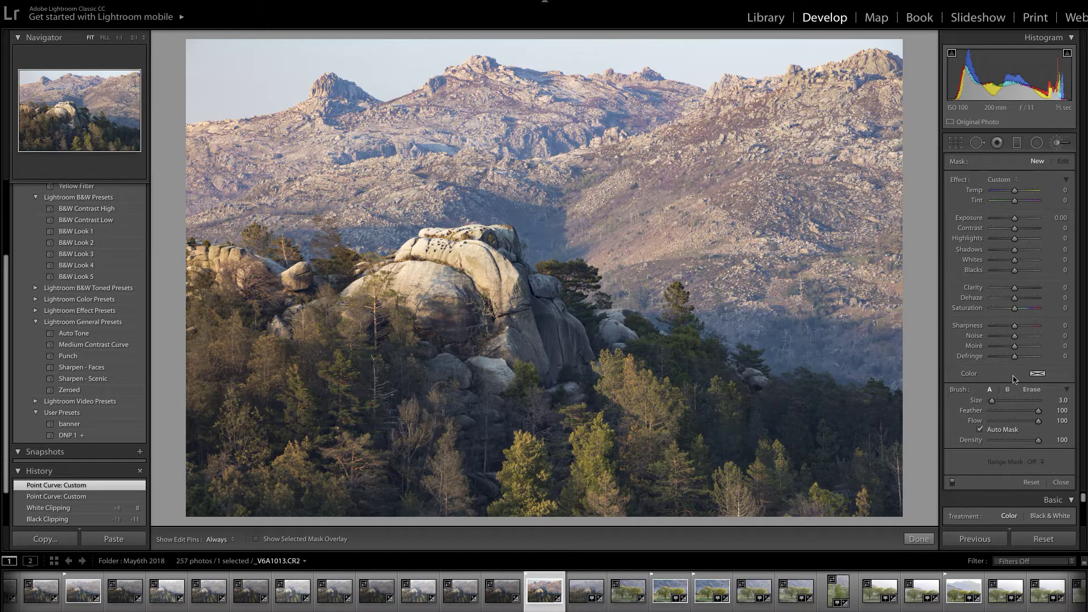
pyautogui.click(256, 540)
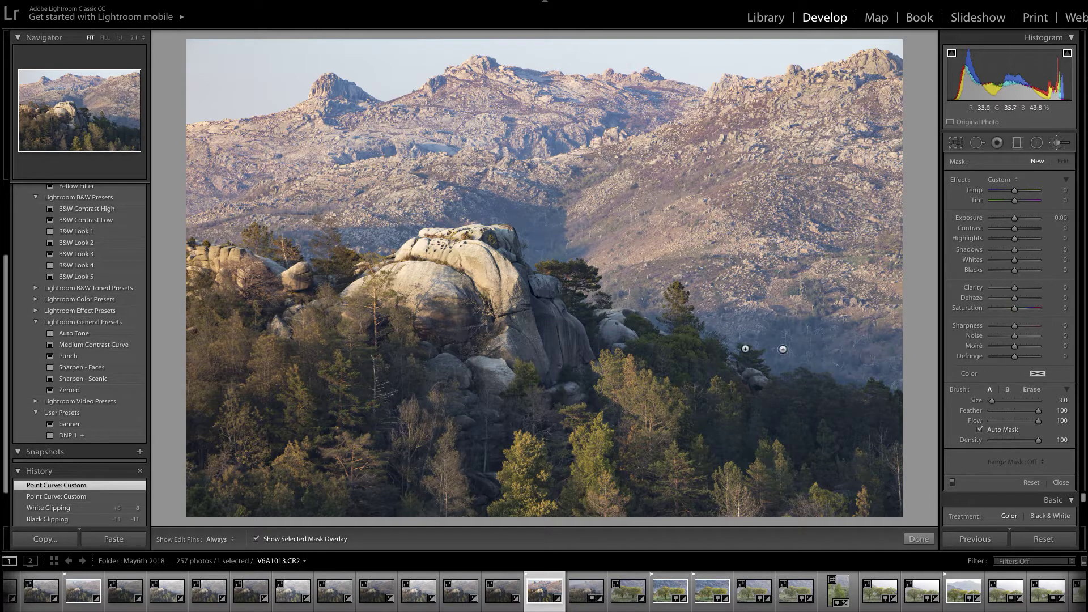
pyautogui.click(715, 287)
pyautogui.hotkey('ctrl', 'z')
pyautogui.scroll(3, 705, 302)
pyautogui.scroll(1, 792, 325)
pyautogui.scroll(-1, 857, 335)
pyautogui.scroll(-3, 861, 334)
pyautogui.press('h')
pyautogui.moveTo(900, 377)
pyautogui.mouseDown()
pyautogui.moveTo(864, 362)
pyautogui.moveTo(850, 376)
pyautogui.moveTo(813, 353)
pyautogui.moveTo(780, 364)
pyautogui.moveTo(760, 340)
pyautogui.moveTo(709, 324)
pyautogui.mouseUp()
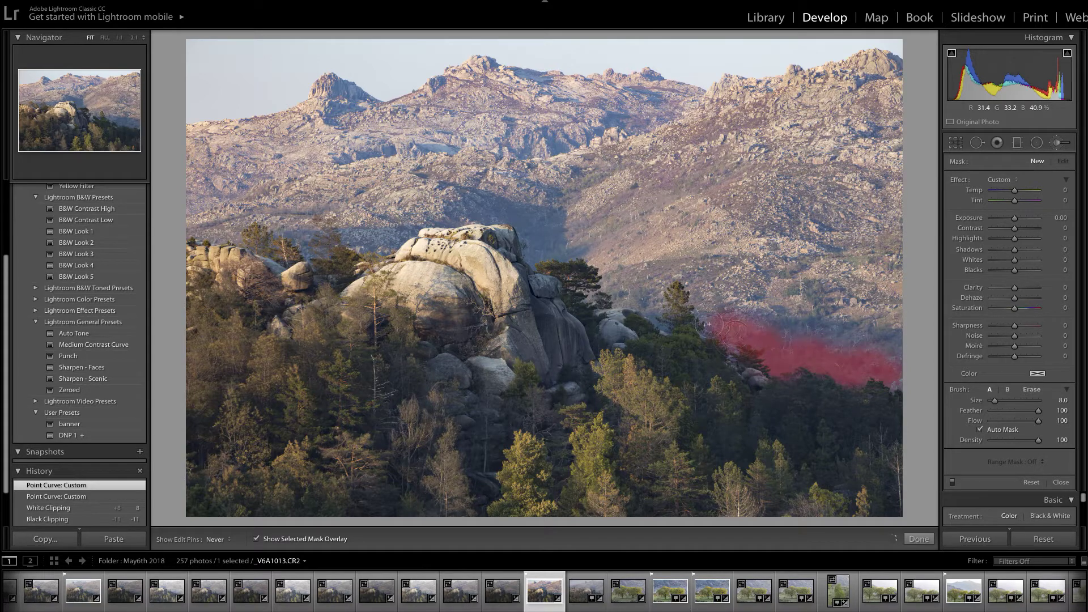
pyautogui.moveTo(692, 287)
pyautogui.mouseDown()
pyautogui.moveTo(660, 262)
pyautogui.moveTo(652, 313)
pyautogui.moveTo(606, 284)
pyautogui.moveTo(599, 258)
pyautogui.moveTo(510, 268)
pyautogui.moveTo(524, 238)
pyautogui.moveTo(448, 217)
pyautogui.moveTo(393, 243)
pyautogui.moveTo(387, 264)
pyautogui.moveTo(352, 253)
pyautogui.moveTo(334, 230)
pyautogui.moveTo(267, 222)
pyautogui.moveTo(173, 238)
pyautogui.moveTo(265, 211)
pyautogui.moveTo(386, 224)
pyautogui.moveTo(446, 201)
pyautogui.mouseUp()
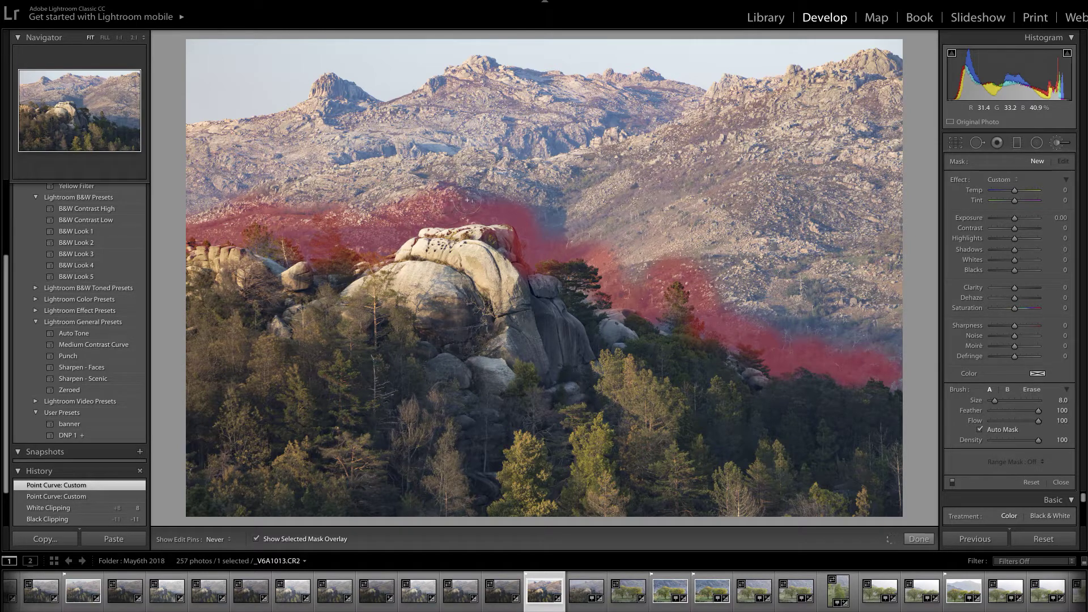
pyautogui.moveTo(544, 231)
pyautogui.mouseDown()
pyautogui.moveTo(603, 250)
pyautogui.moveTo(625, 279)
pyautogui.moveTo(669, 263)
pyautogui.moveTo(737, 318)
pyautogui.mouseUp()
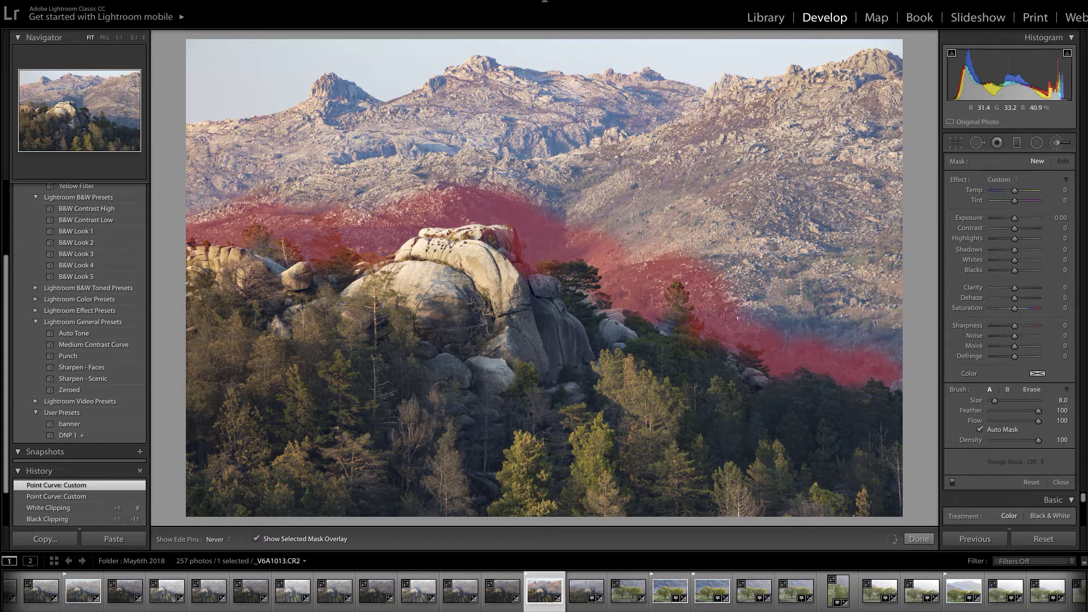
pyautogui.moveTo(820, 343); pyautogui.dragTo(912, 380)
# - Extend the brush mask over the mountain slopes and up to the sky at brush size 26
pyautogui.scroll(14, 813, 255)
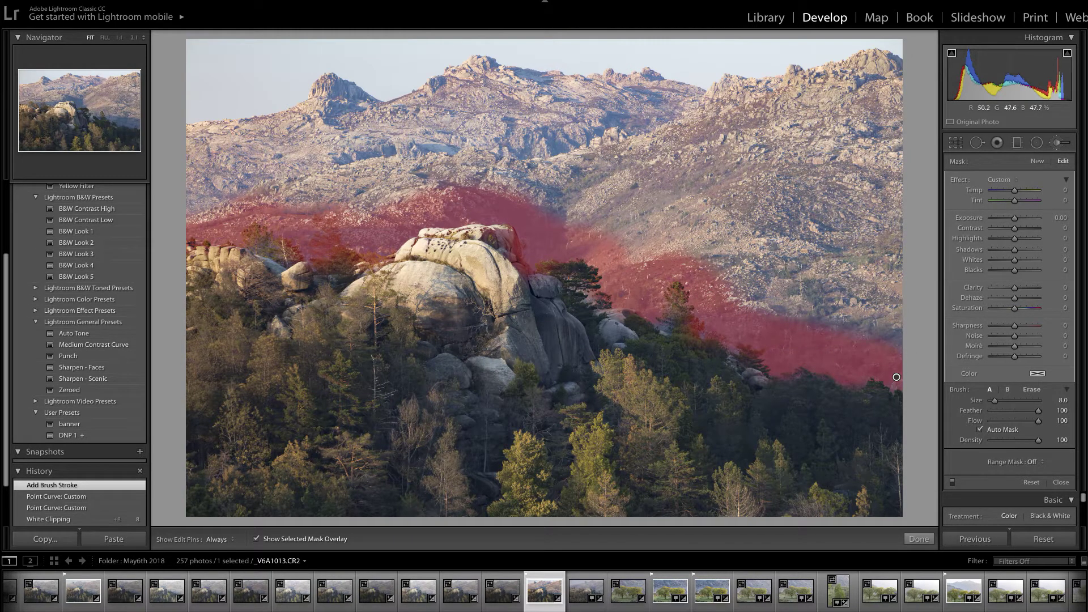
pyautogui.press('h')
pyautogui.scroll(4, 863, 291)
pyautogui.moveTo(862, 291)
pyautogui.mouseDown()
pyautogui.moveTo(785, 266)
pyautogui.moveTo(800, 282)
pyautogui.moveTo(684, 221)
pyautogui.moveTo(641, 228)
pyautogui.mouseUp()
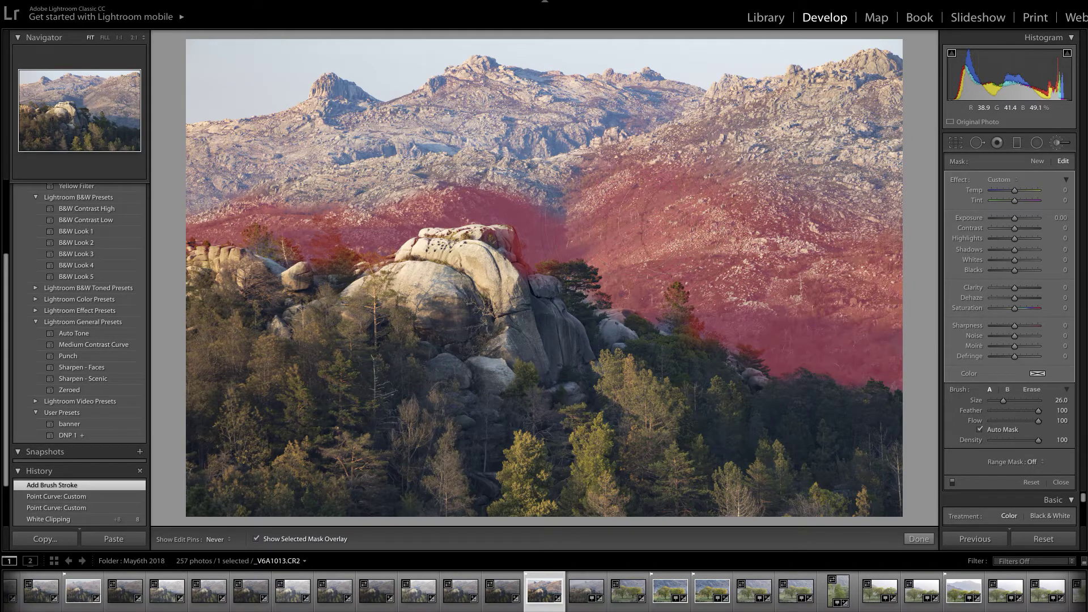
pyautogui.moveTo(567, 153)
pyautogui.mouseDown()
pyautogui.moveTo(431, 142)
pyautogui.moveTo(383, 183)
pyautogui.moveTo(286, 131)
pyautogui.moveTo(193, 180)
pyautogui.moveTo(204, 136)
pyautogui.moveTo(272, 108)
pyautogui.moveTo(243, 88)
pyautogui.moveTo(211, 112)
pyautogui.moveTo(230, 73)
pyautogui.moveTo(376, 61)
pyautogui.moveTo(201, 61)
pyautogui.moveTo(389, 49)
pyautogui.moveTo(867, 50)
pyautogui.moveTo(890, 74)
pyautogui.moveTo(895, 164)
pyautogui.moveTo(736, 136)
pyautogui.moveTo(747, 101)
pyautogui.moveTo(697, 99)
pyautogui.moveTo(803, 63)
pyautogui.moveTo(502, 85)
pyautogui.moveTo(645, 83)
pyautogui.moveTo(388, 54)
pyautogui.moveTo(236, 78)
pyautogui.moveTo(865, 65)
pyautogui.moveTo(901, 147)
pyautogui.moveTo(849, 244)
pyautogui.moveTo(793, 232)
pyautogui.mouseUp()
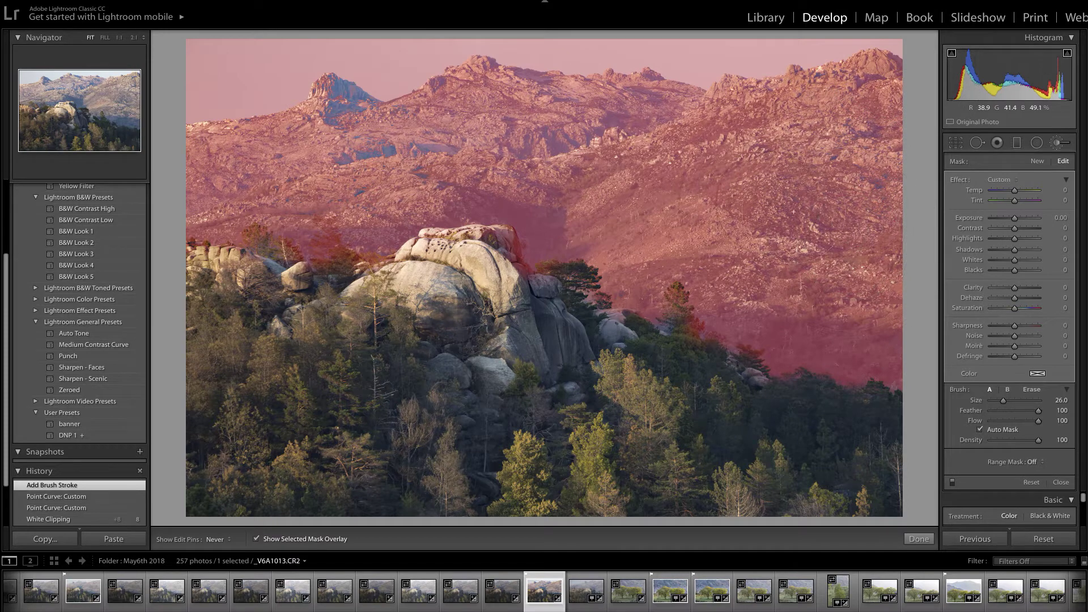
# - Fill the remaining gaps in the mask around the distant peaks with the brush at size 37
pyautogui.scroll(3, 788, 201)
pyautogui.press('h')
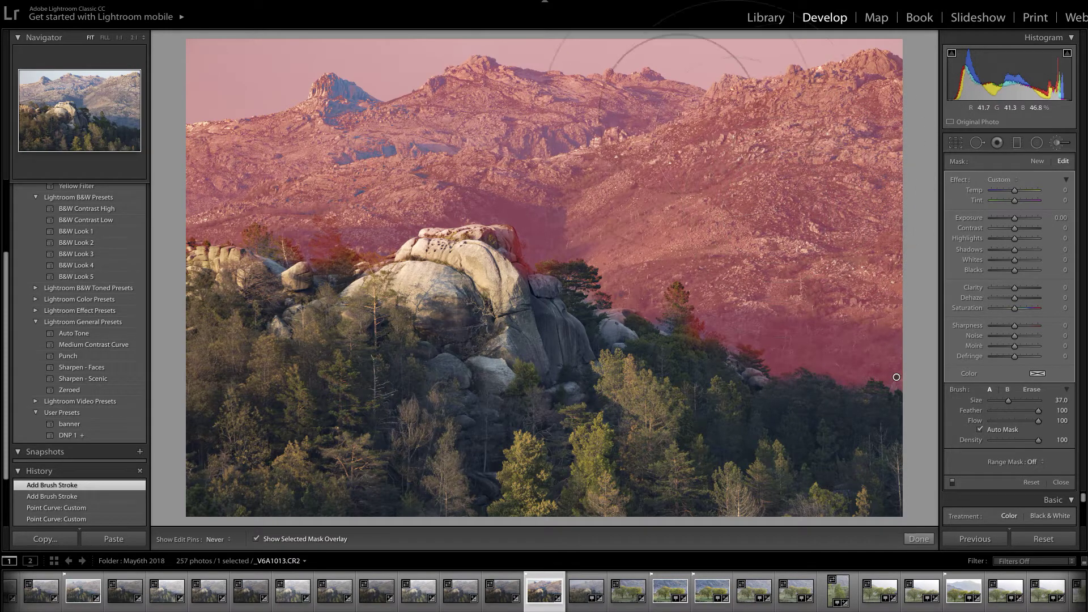
pyautogui.moveTo(493, 81)
pyautogui.mouseDown()
pyautogui.moveTo(195, 98)
pyautogui.moveTo(229, 112)
pyautogui.moveTo(436, 105)
pyautogui.moveTo(562, 116)
pyautogui.moveTo(697, 150)
pyautogui.moveTo(758, 215)
pyautogui.moveTo(849, 180)
pyautogui.moveTo(788, 121)
pyautogui.moveTo(822, 96)
pyautogui.moveTo(256, 91)
pyautogui.moveTo(237, 106)
pyautogui.moveTo(255, 142)
pyautogui.moveTo(307, 116)
pyautogui.moveTo(591, 103)
pyautogui.moveTo(655, 142)
pyautogui.moveTo(702, 142)
pyautogui.moveTo(857, 180)
pyautogui.moveTo(835, 129)
pyautogui.moveTo(853, 93)
pyautogui.moveTo(845, 114)
pyautogui.mouseUp()
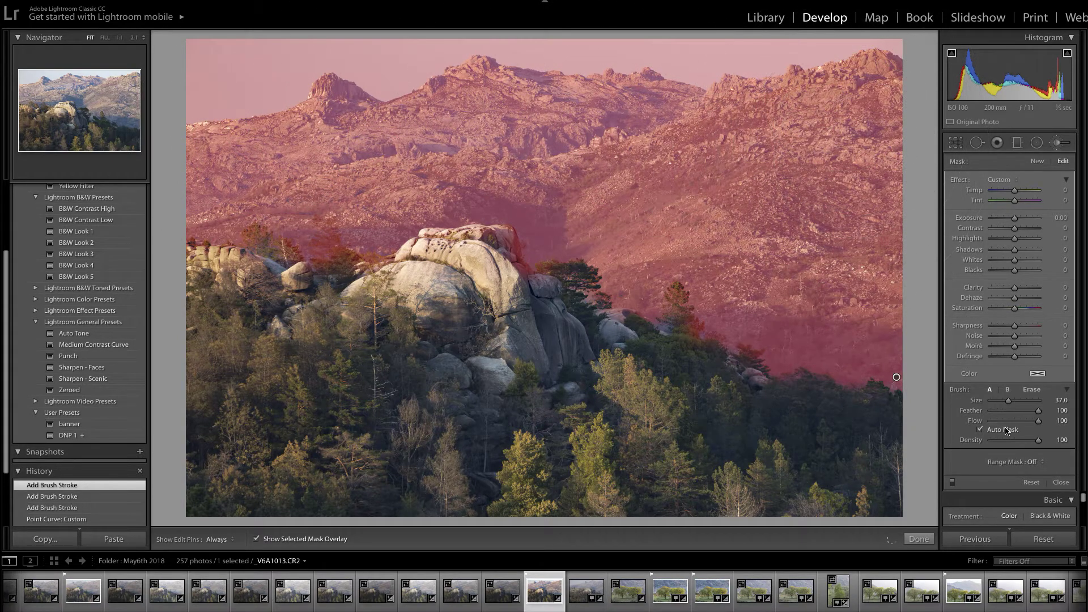
pyautogui.press('h')
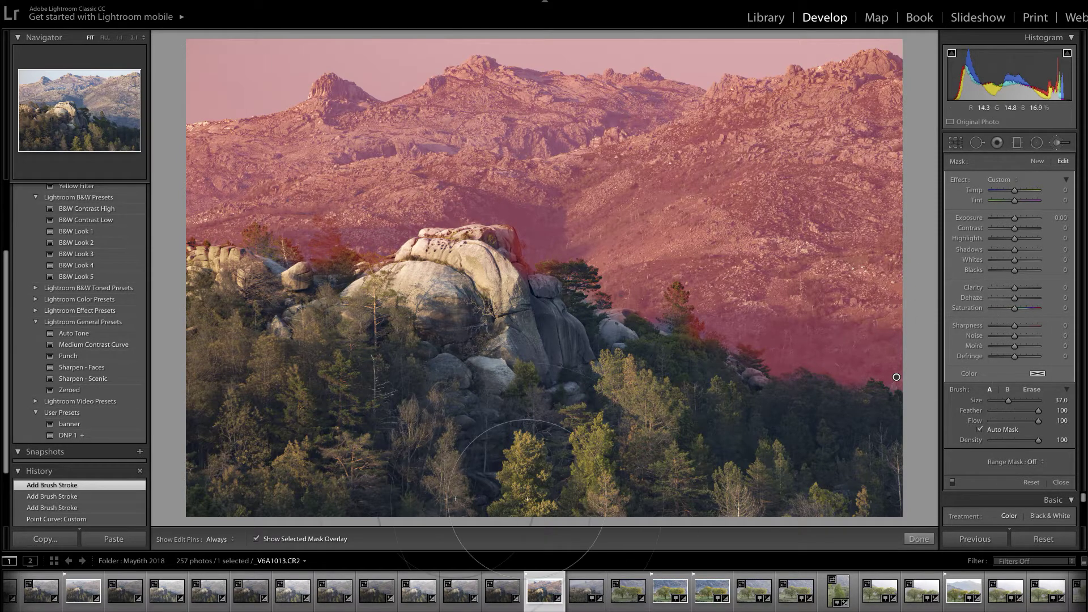
# - Hide the mask overlay and set the brushed background's Exposure to -0.42
pyautogui.click(256, 539)
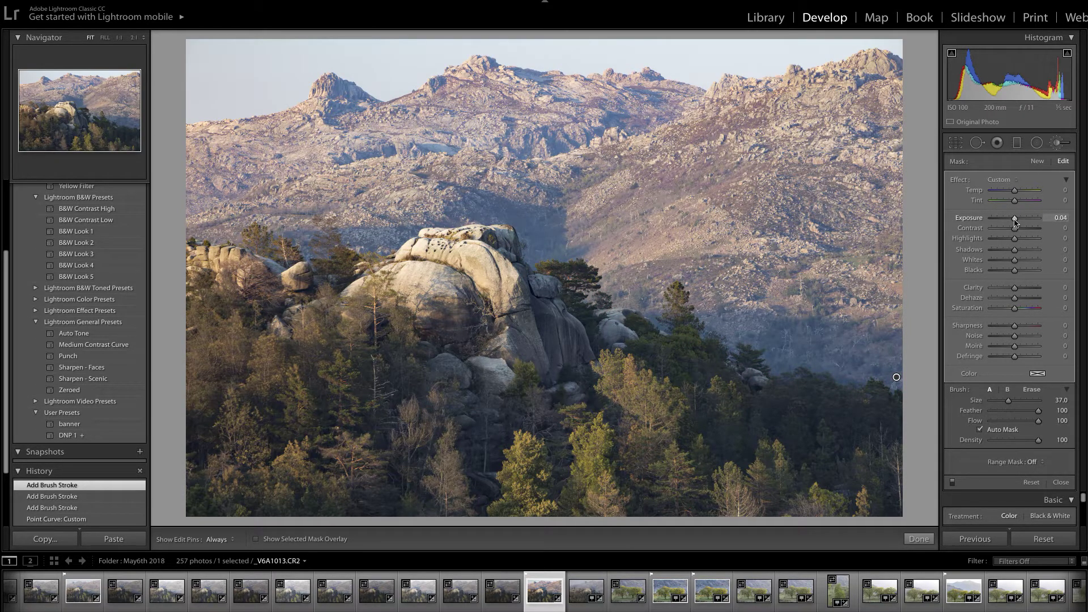
pyautogui.moveTo(1014, 223); pyautogui.dragTo(1013, 222)
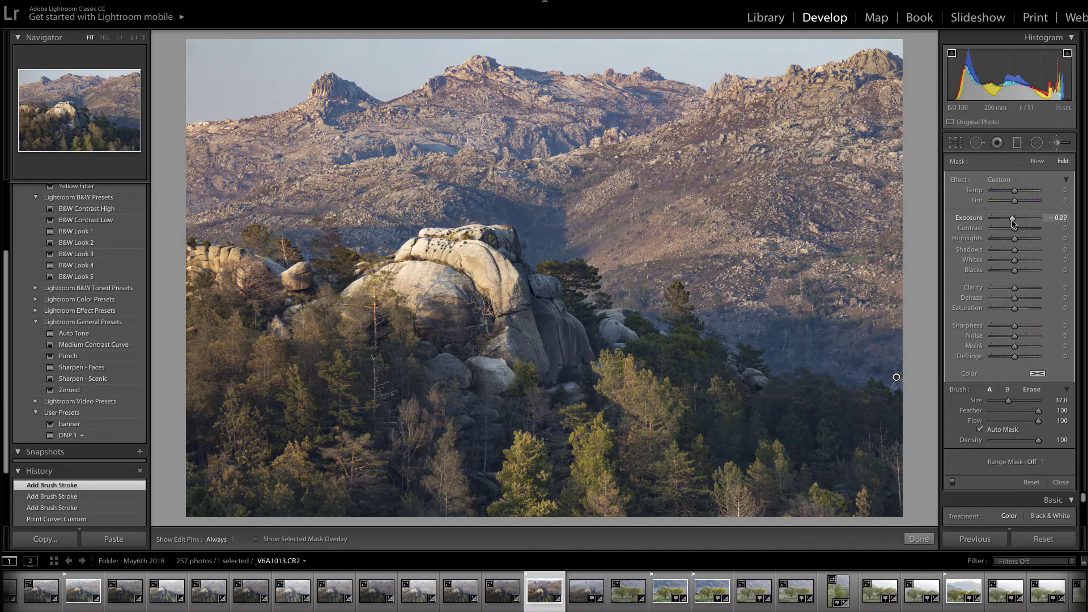
pyautogui.moveTo(1014, 222); pyautogui.dragTo(1011, 223)
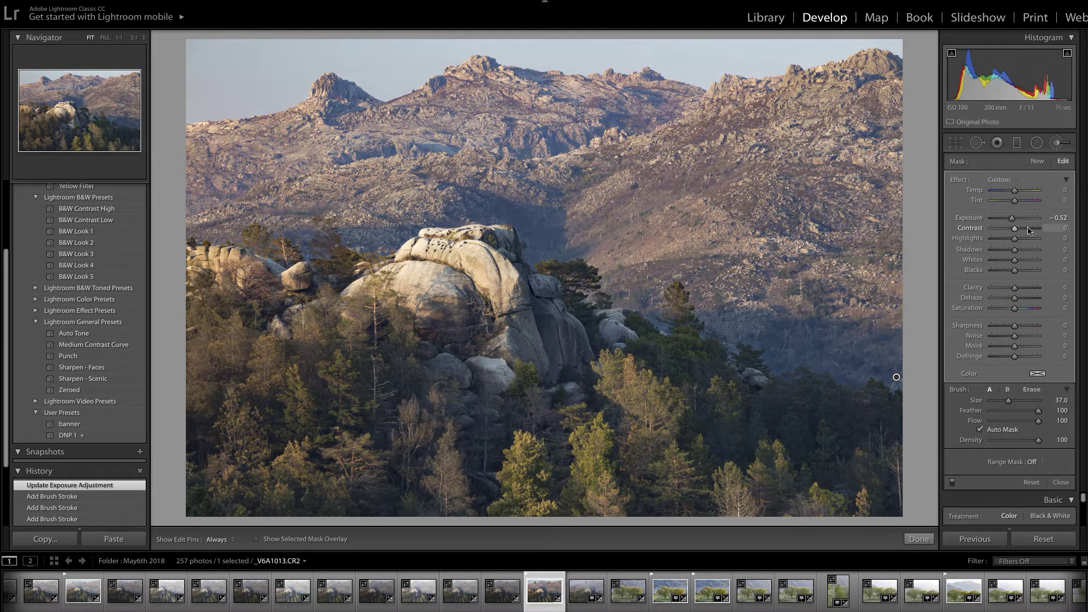
pyautogui.click(1063, 217)
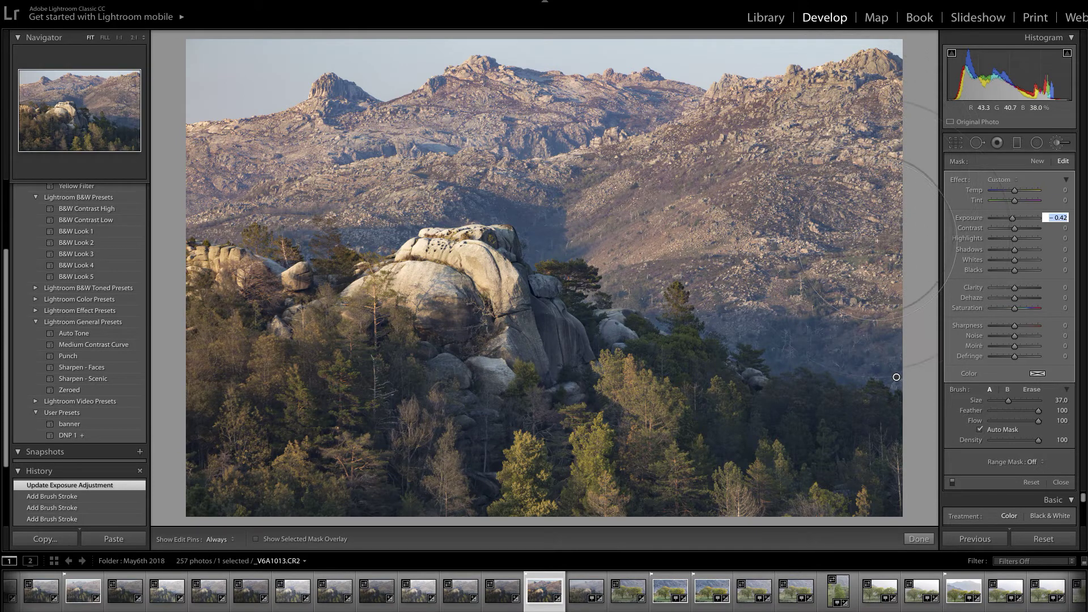
# - Set the Whites of the brushed background to 41
pyautogui.click(1016, 264)
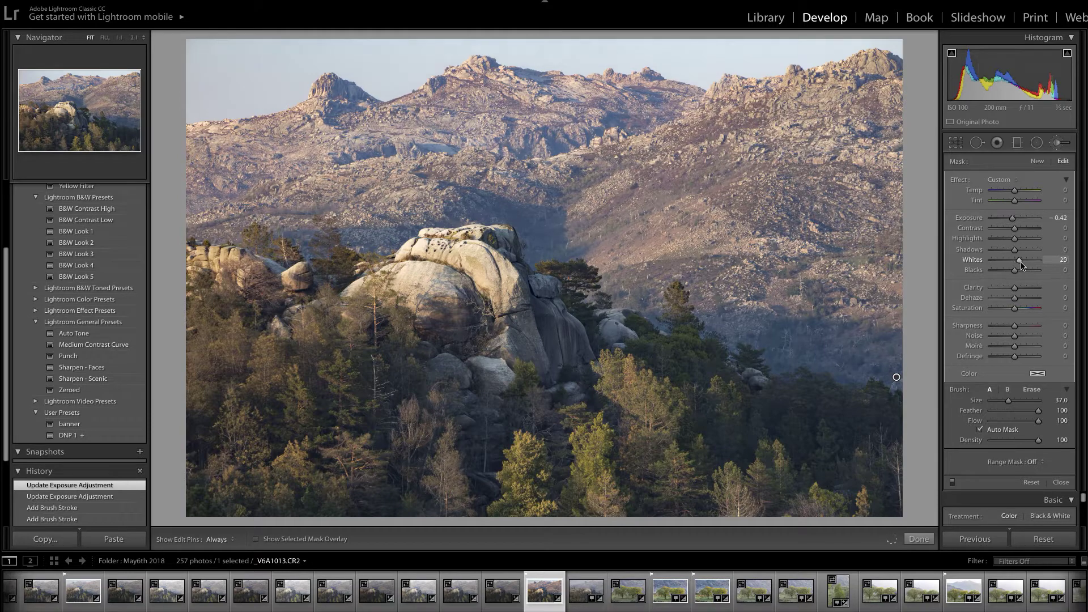
pyautogui.moveTo(1025, 266); pyautogui.dragTo(1033, 267)
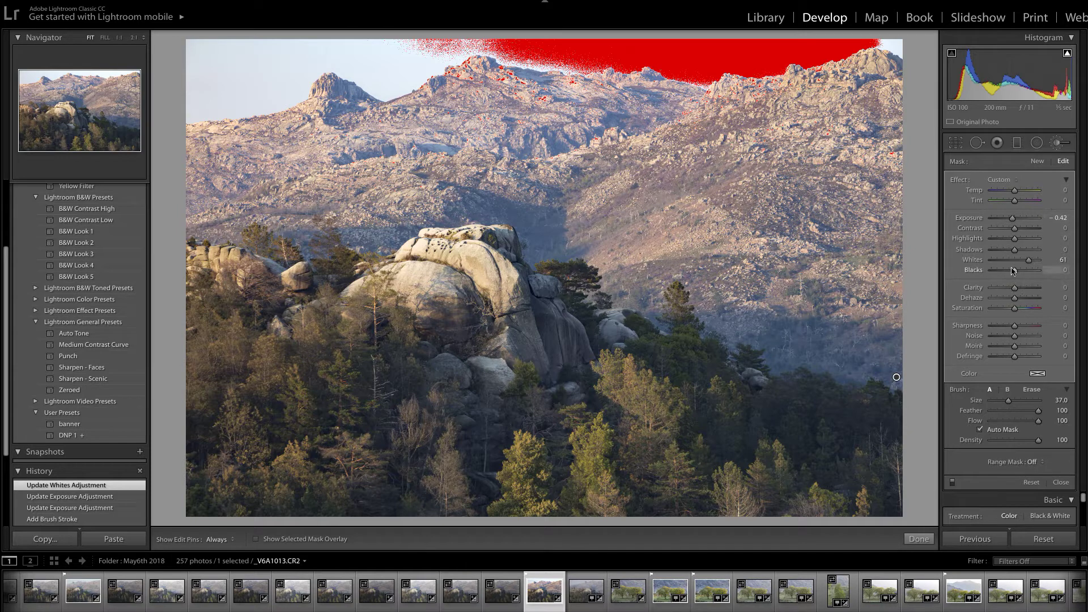
pyautogui.moveTo(1029, 264); pyautogui.dragTo(1027, 264)
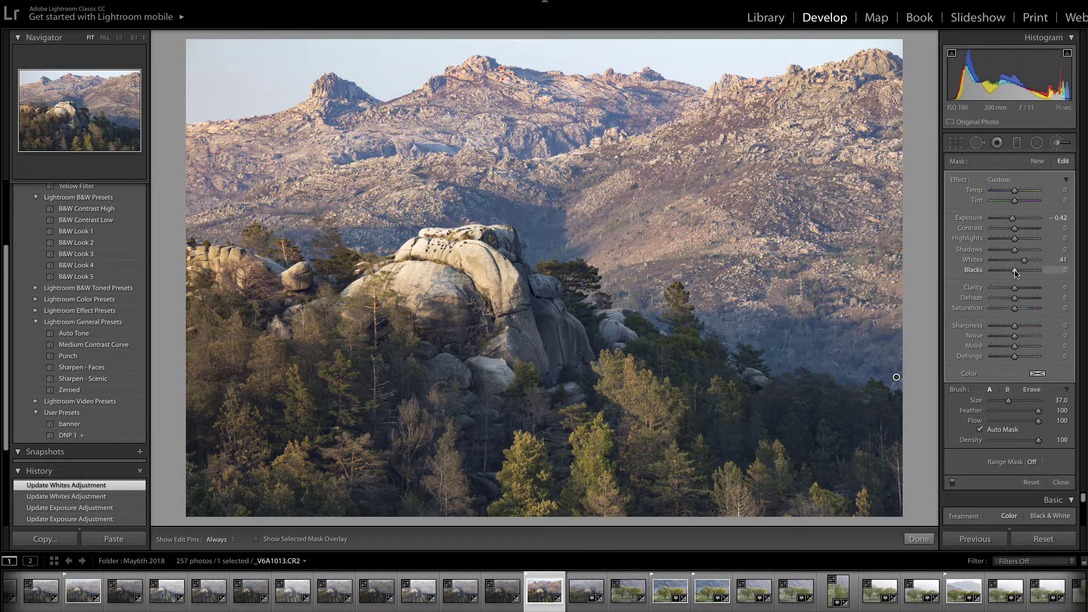
# - Set the Blacks of the brushed background to -33
pyautogui.moveTo(1015, 273); pyautogui.dragTo(1004, 276)
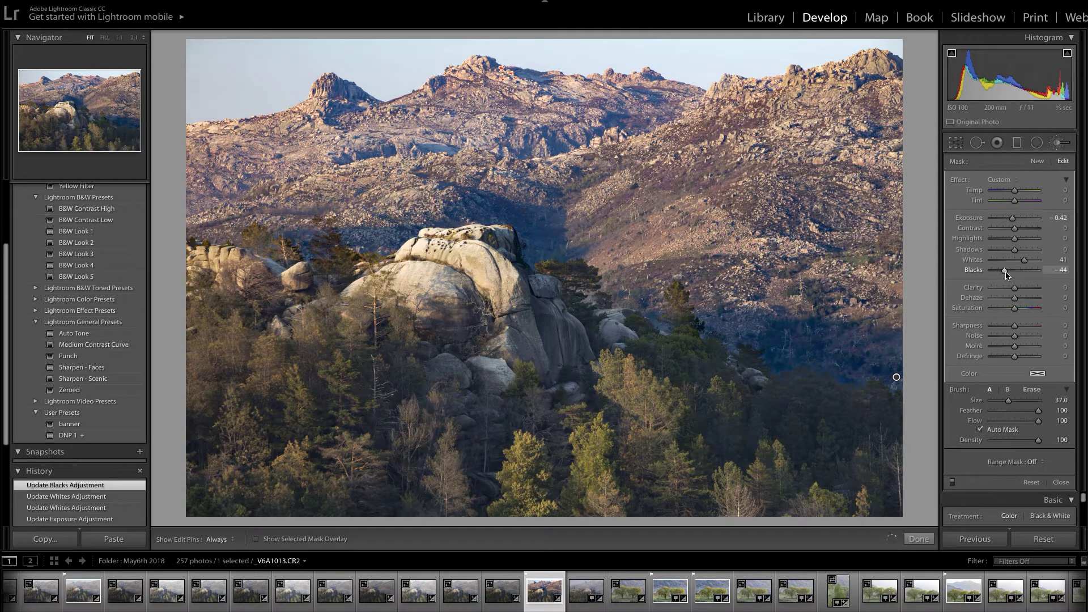
pyautogui.moveTo(1006, 275); pyautogui.dragTo(1013, 275)
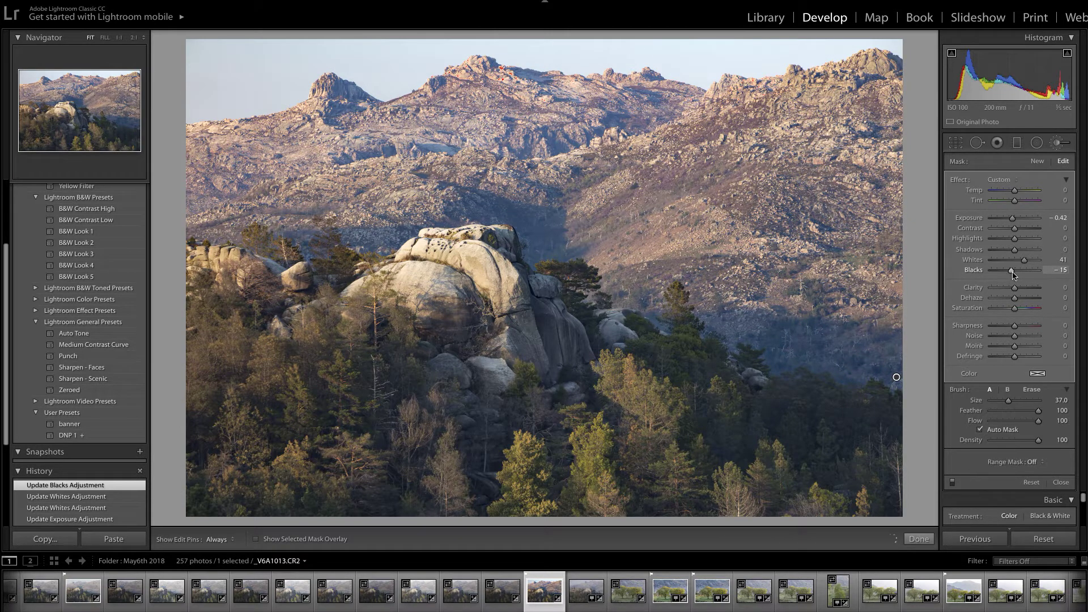
pyautogui.moveTo(1012, 276); pyautogui.dragTo(1014, 276)
pyautogui.moveTo(1014, 276); pyautogui.dragTo(1009, 276)
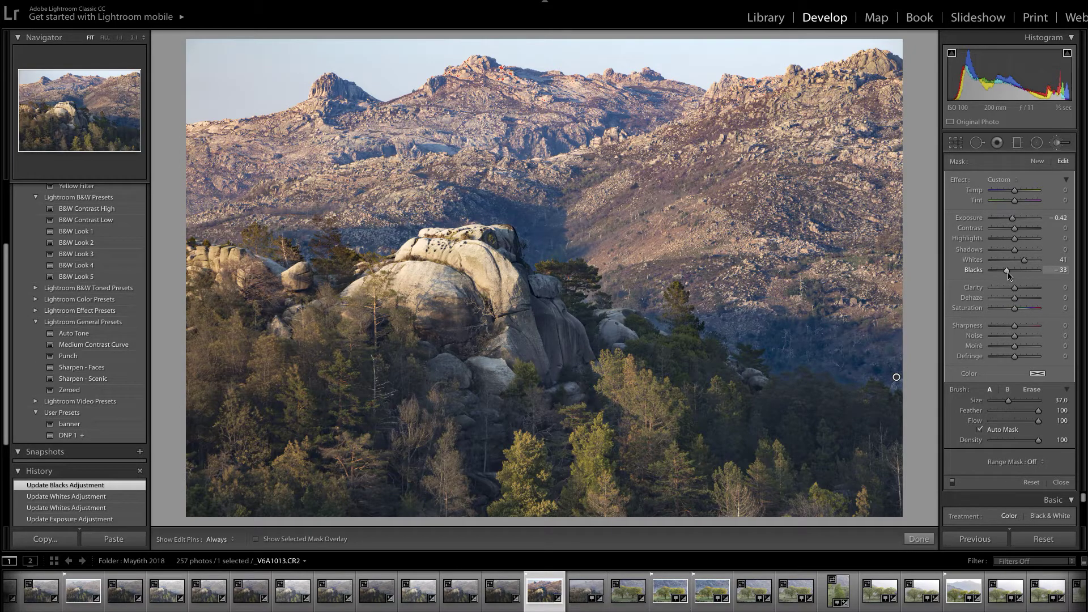
# - Set the Blacks of the brushed background to -10
pyautogui.moveTo(1010, 276); pyautogui.dragTo(1014, 277)
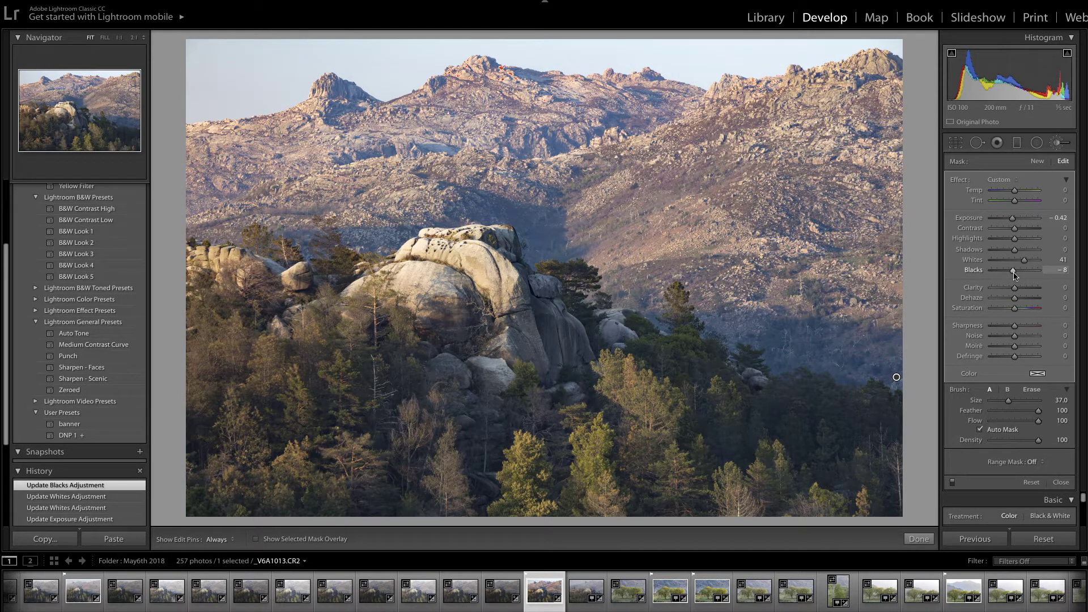
pyautogui.moveTo(1014, 276); pyautogui.dragTo(1015, 277)
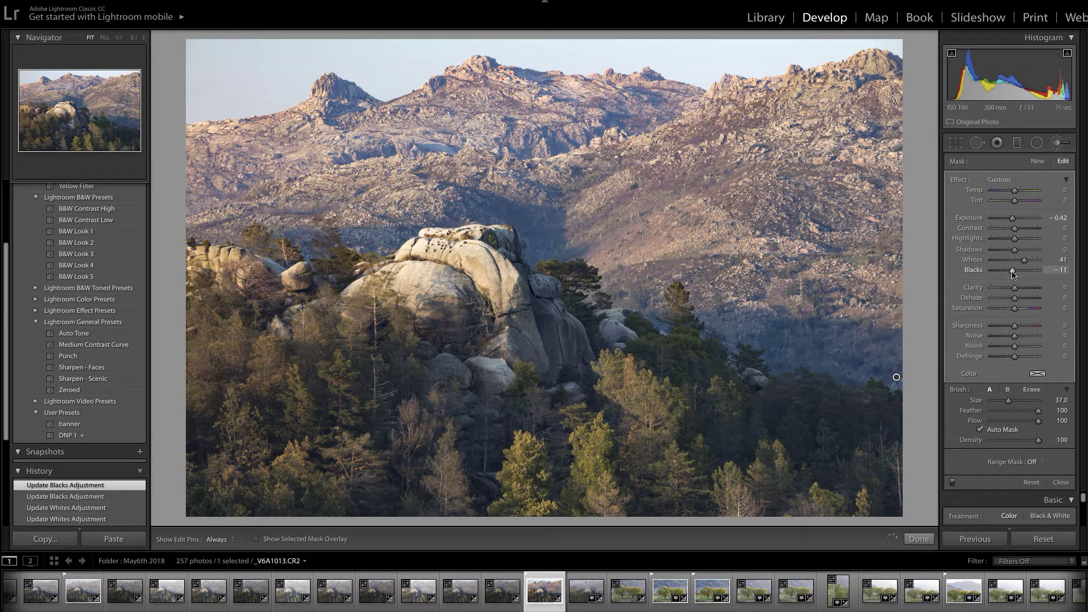
pyautogui.moveTo(1013, 273); pyautogui.dragTo(1011, 273)
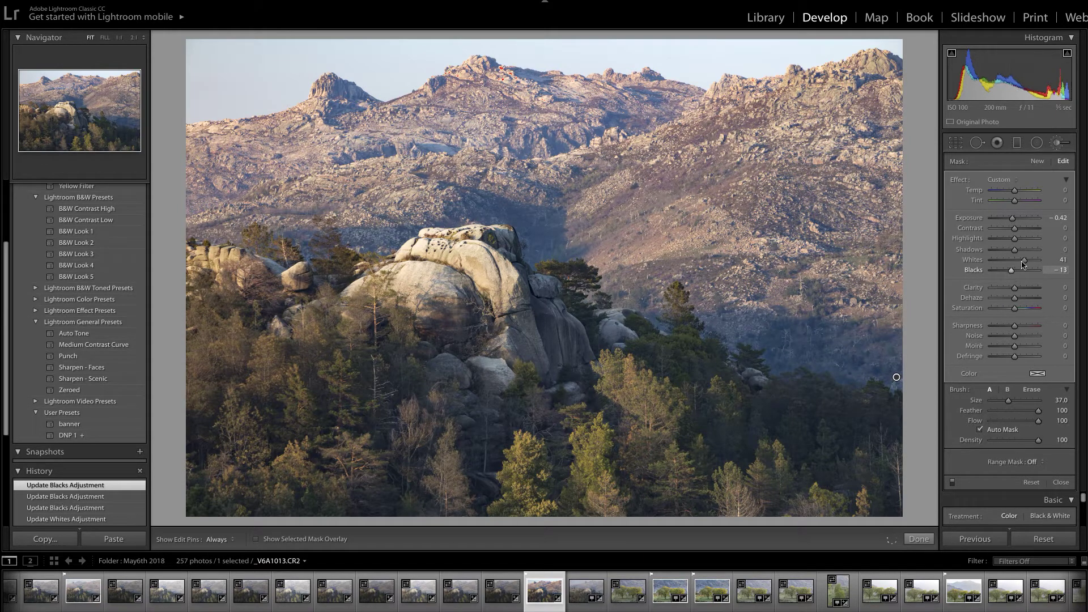
pyautogui.click(1068, 270)
pyautogui.press('Up')
# - Set the Whites of the brushed background to 31
pyautogui.click(1025, 262)
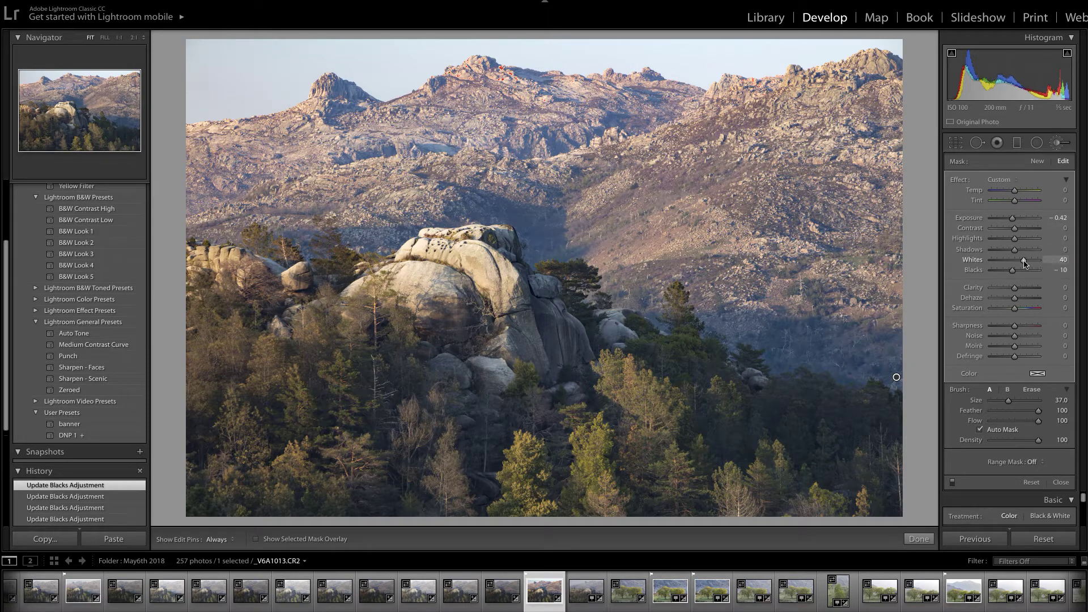
pyautogui.moveTo(1022, 264); pyautogui.dragTo(1020, 264)
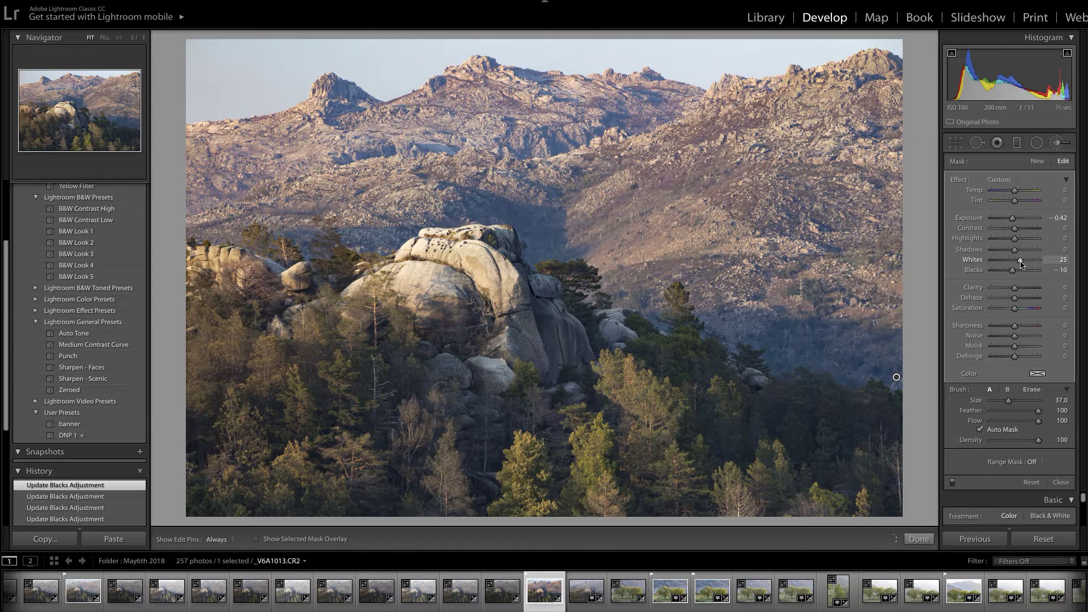
pyautogui.moveTo(1024, 267); pyautogui.dragTo(1024, 266)
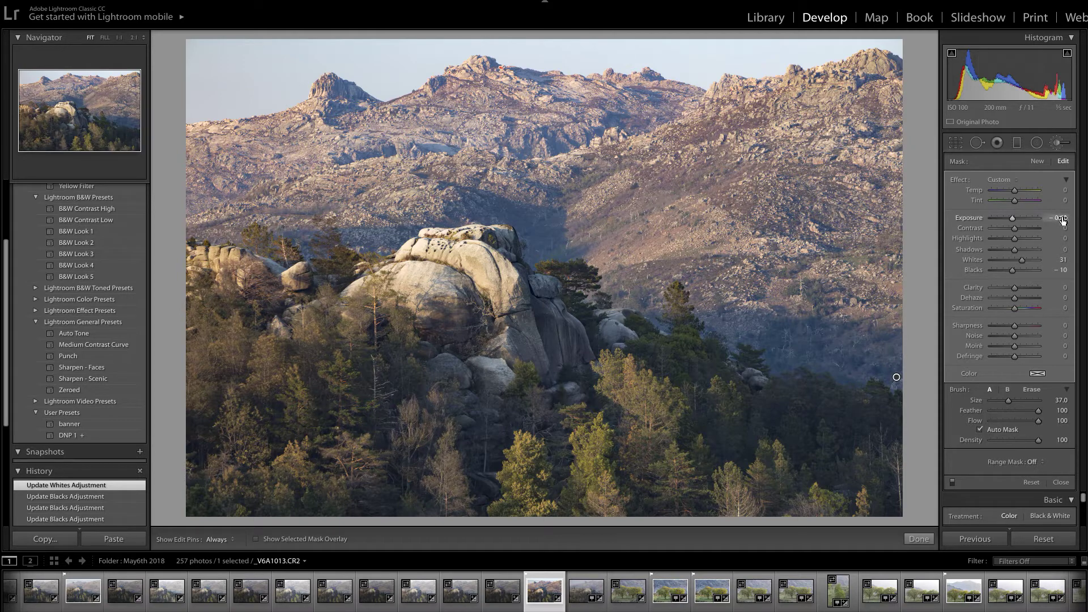
# - Set the Exposure of the brushed background to -0.52
pyautogui.click(1064, 218)
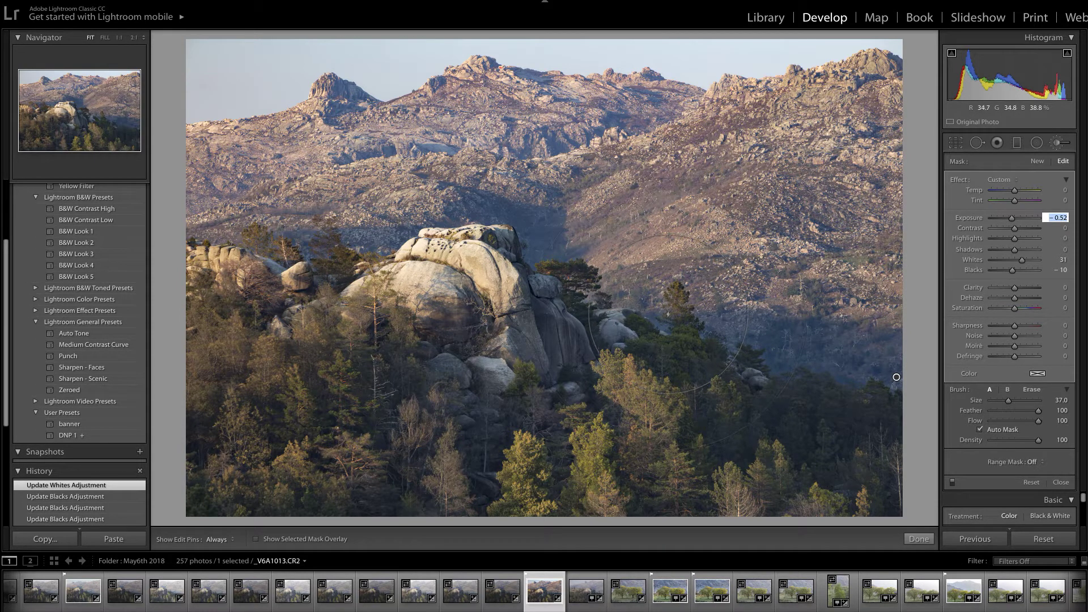
pyautogui.press(']')
pyautogui.press('[')
pyautogui.press(']')
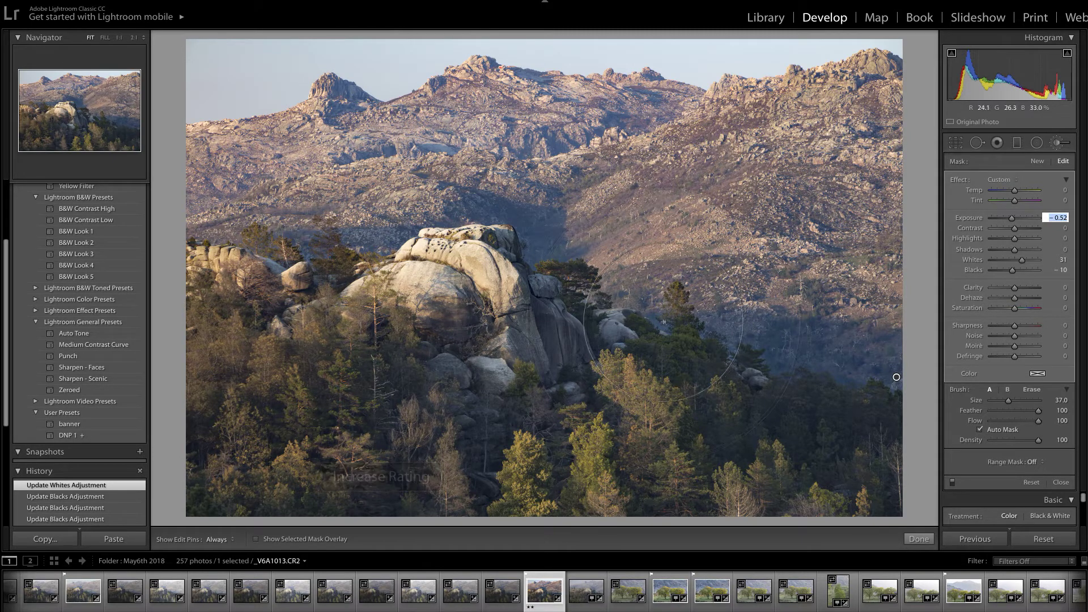
pyautogui.press('[')
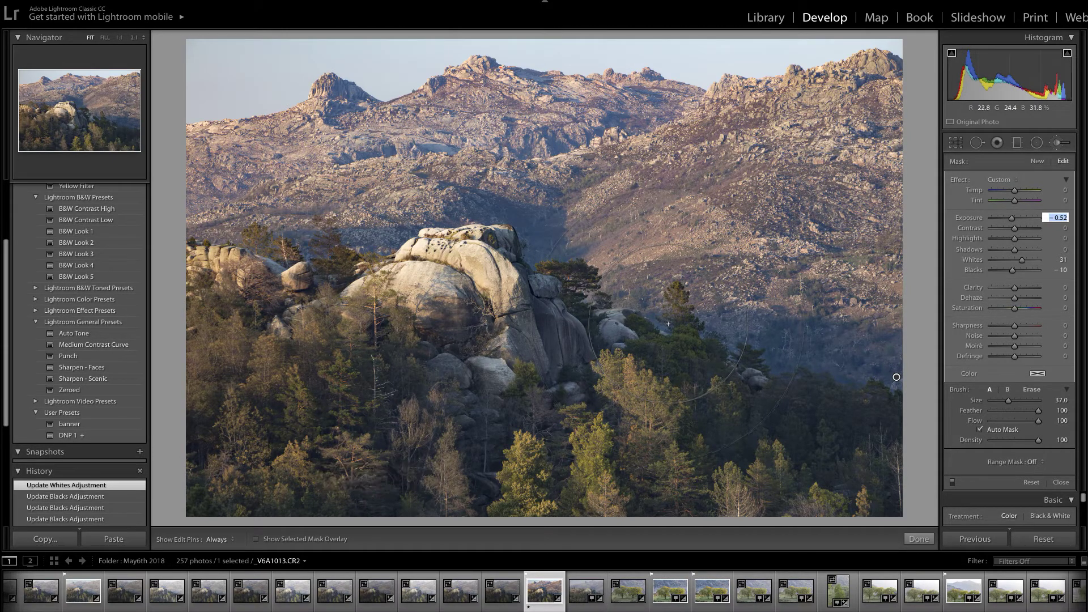
pyautogui.press(']')
pyautogui.press('[')
pyautogui.press(']')
pyautogui.press('[')
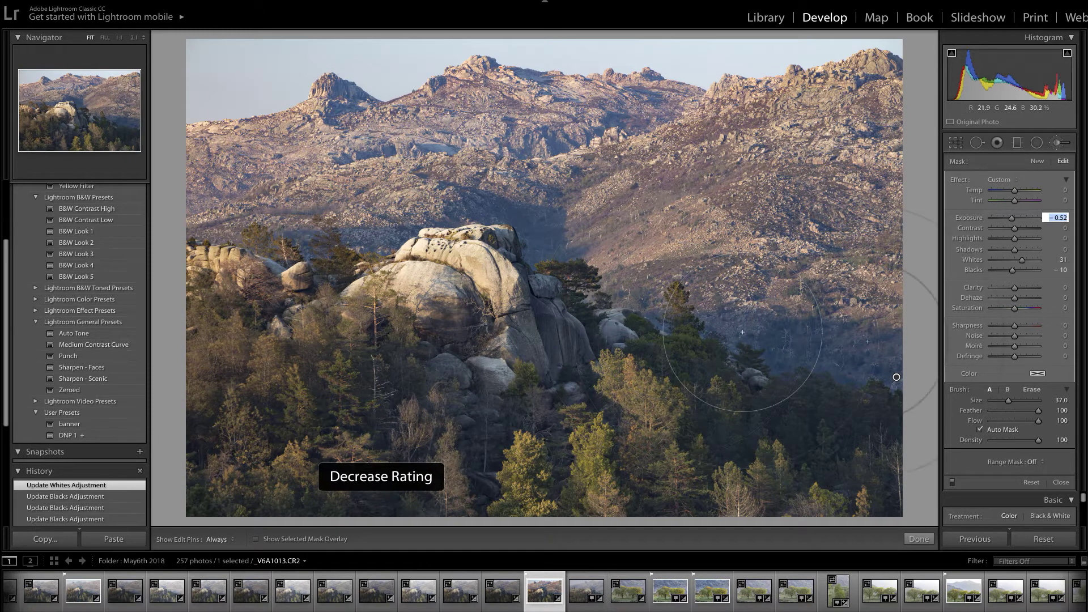
pyautogui.press('Return')
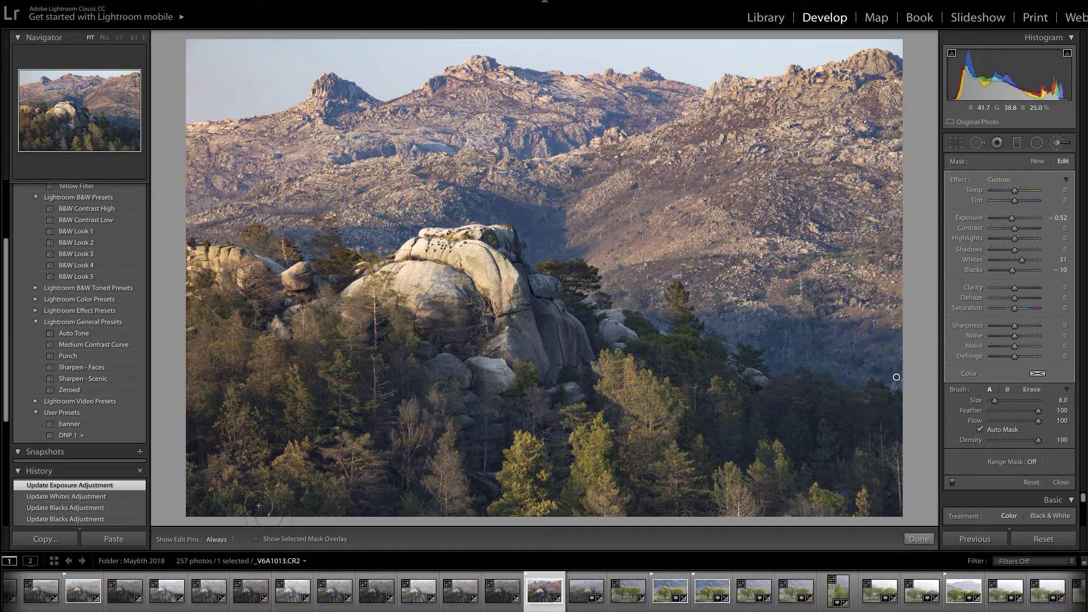
# - Show the mask overlay, touch up the mask beside the small trees behind the boulders with the brush at size 3, and hide the overlay
pyautogui.click(255, 539)
pyautogui.scroll(-2, 669, 314)
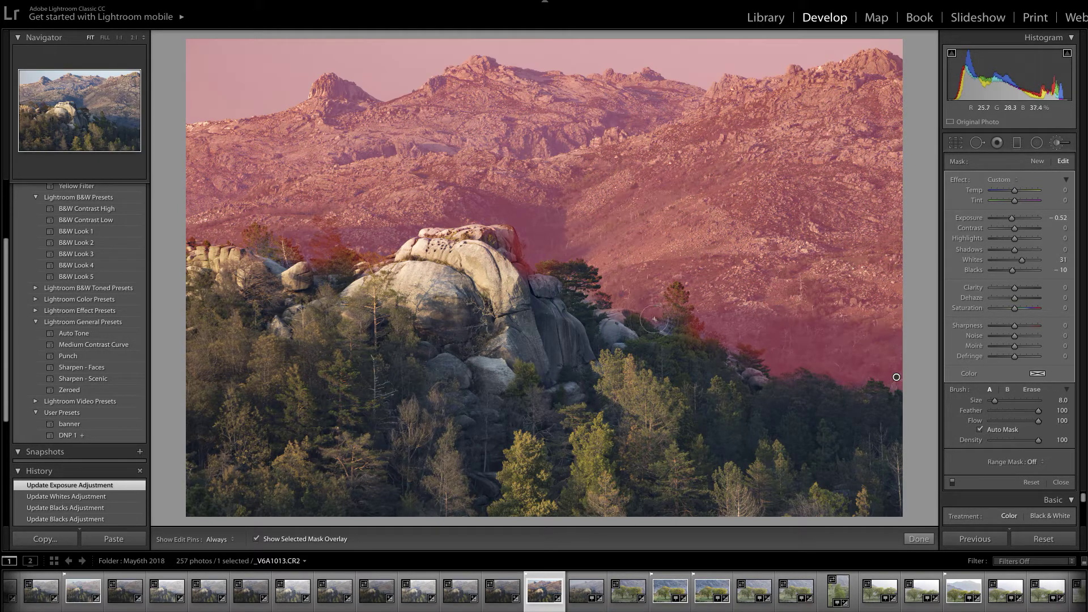
pyautogui.scroll(-2, 656, 317)
pyautogui.press('h')
pyautogui.click(657, 322)
pyautogui.press('h')
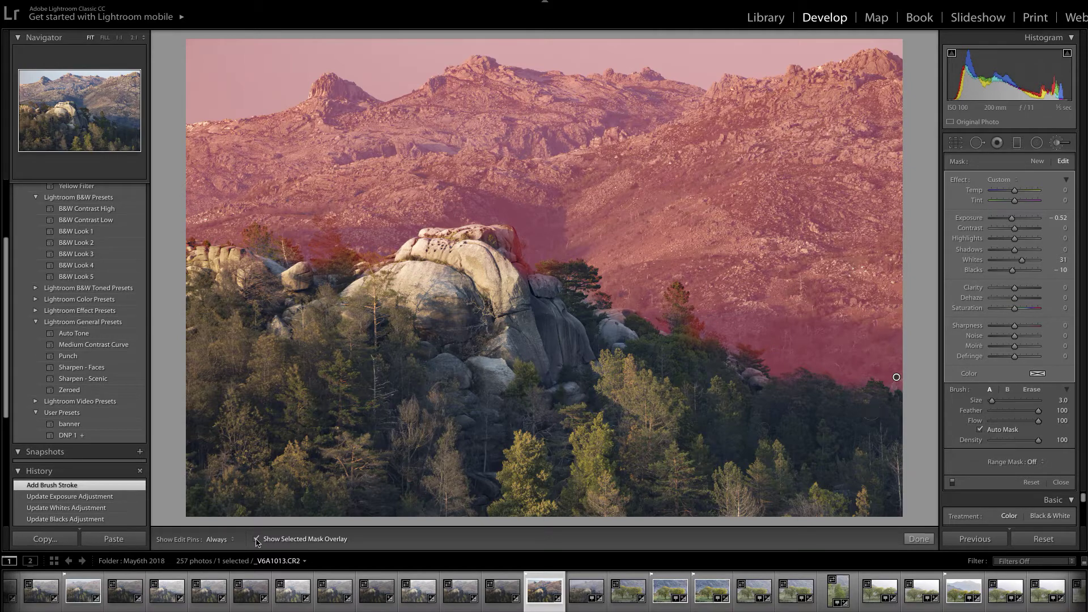
pyautogui.press('o')
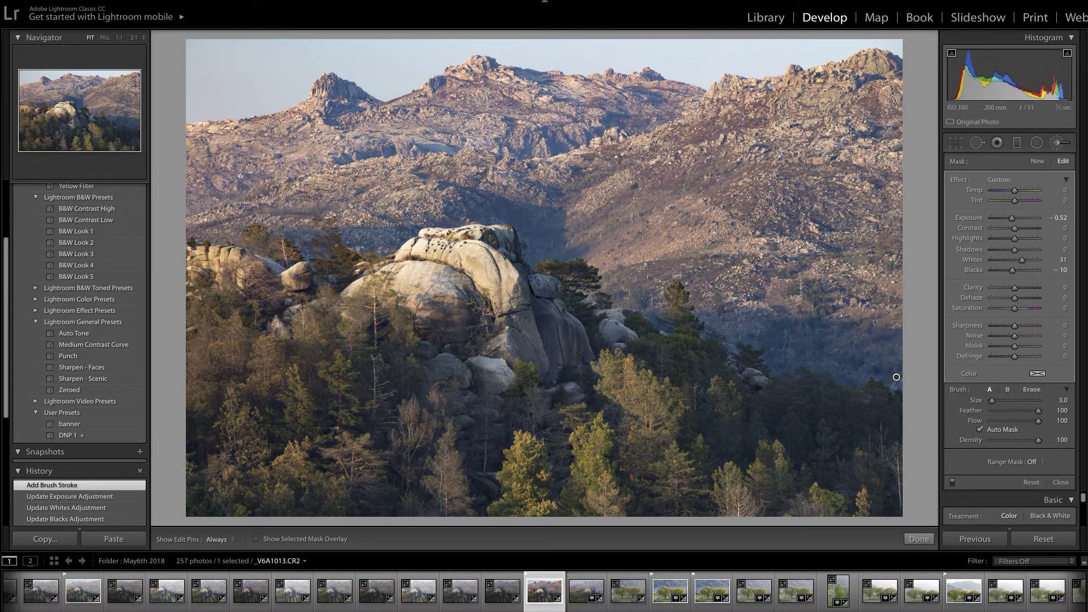
# - Finish the brush adjustment and compare the photo before and after side by side, returning to the single-photo view
pyautogui.press('Return')
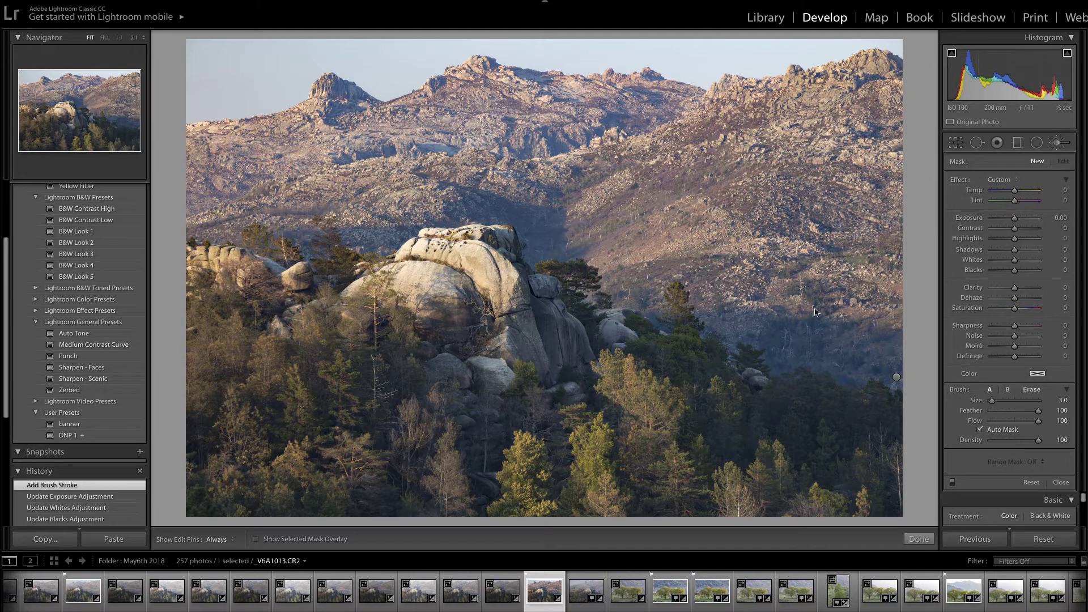
pyautogui.click(918, 540)
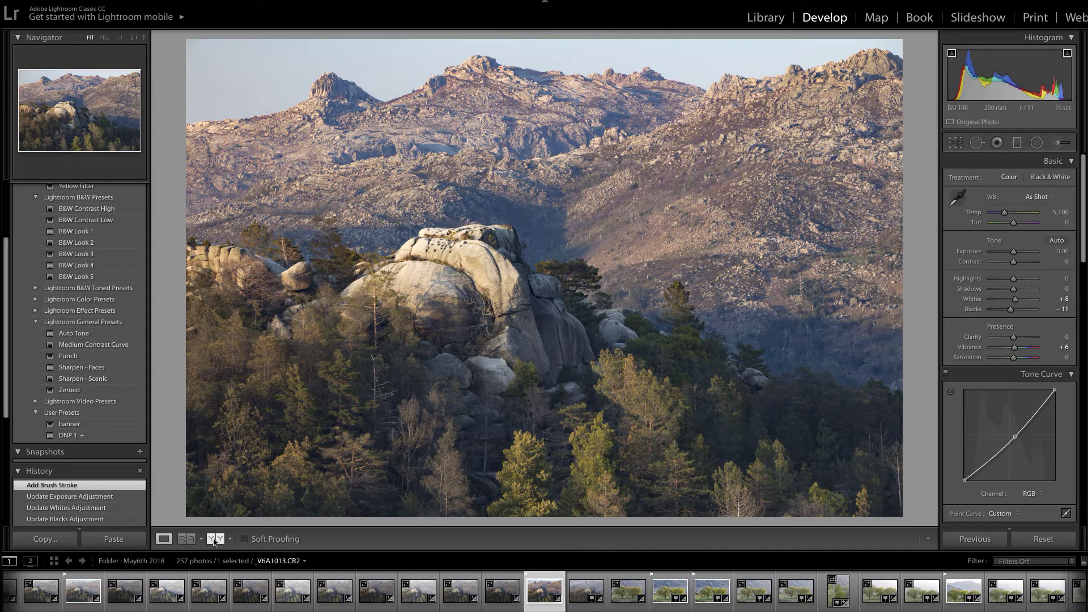
pyautogui.click(214, 540)
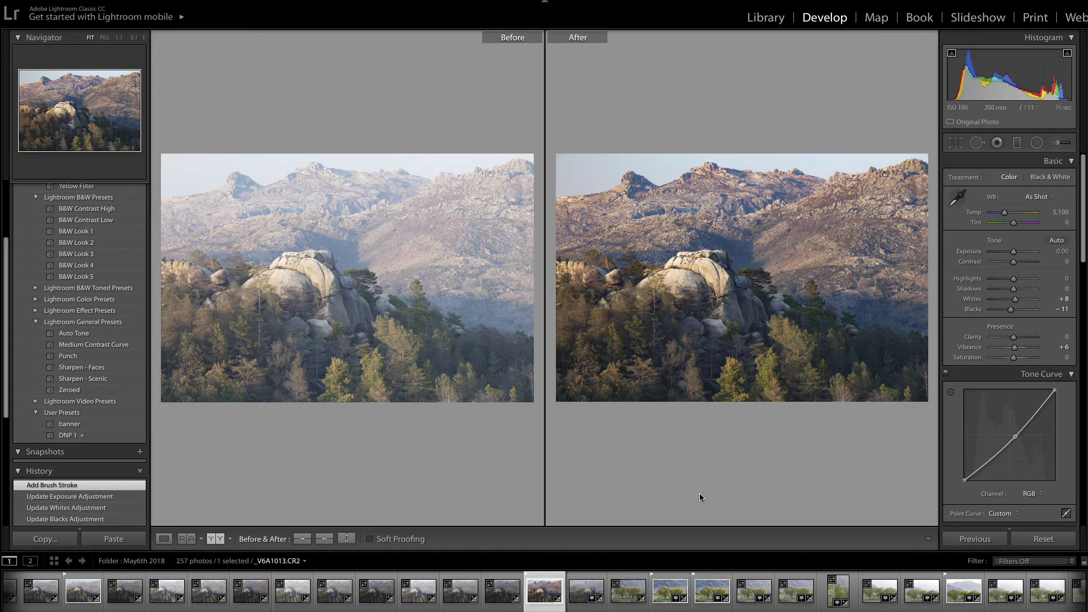
pyautogui.click(164, 539)
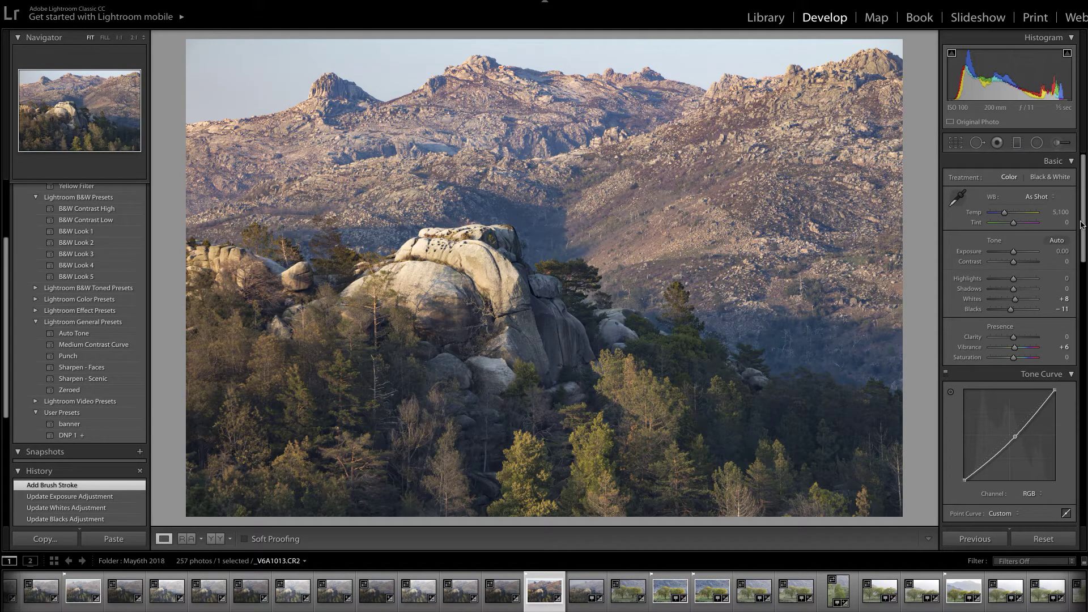
# - Try raising the midtones of the tone curve's Green channel, and revert to the history state before that change
pyautogui.scroll(-4, 1050, 272)
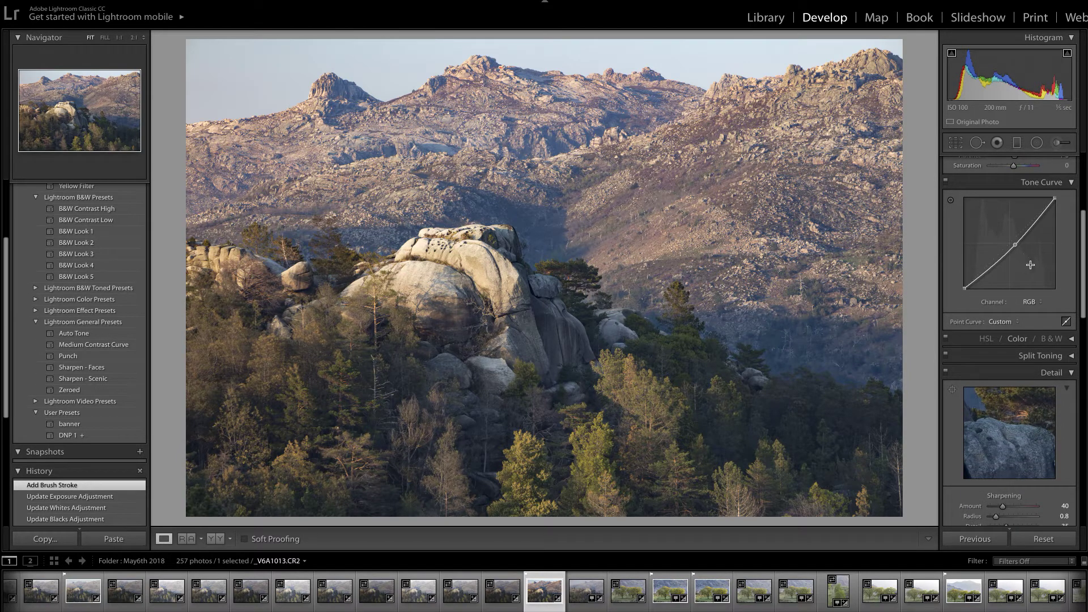
pyautogui.click(1042, 303)
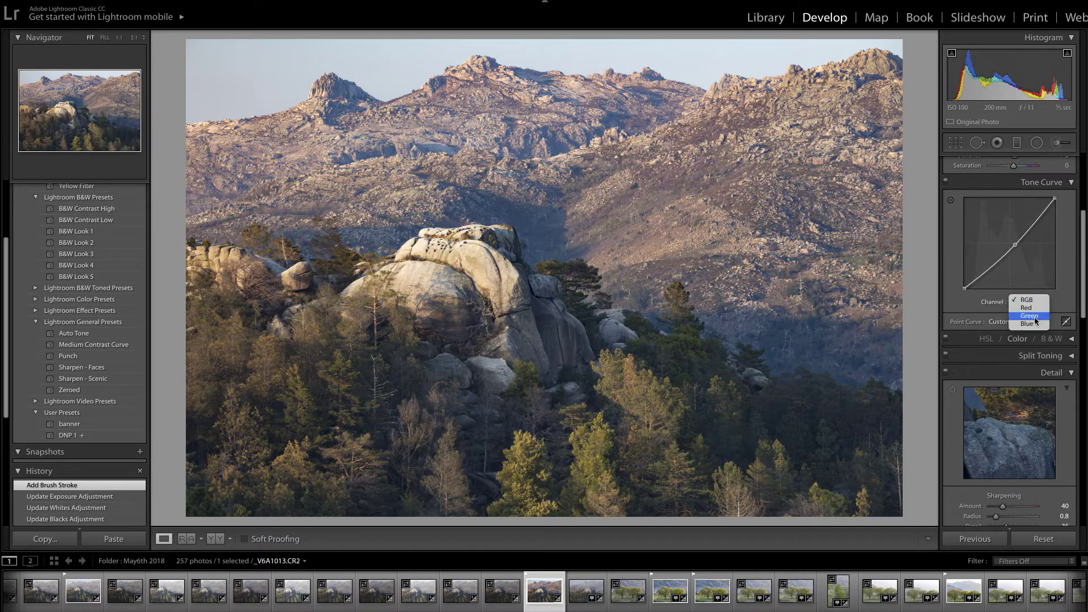
pyautogui.click(1034, 319)
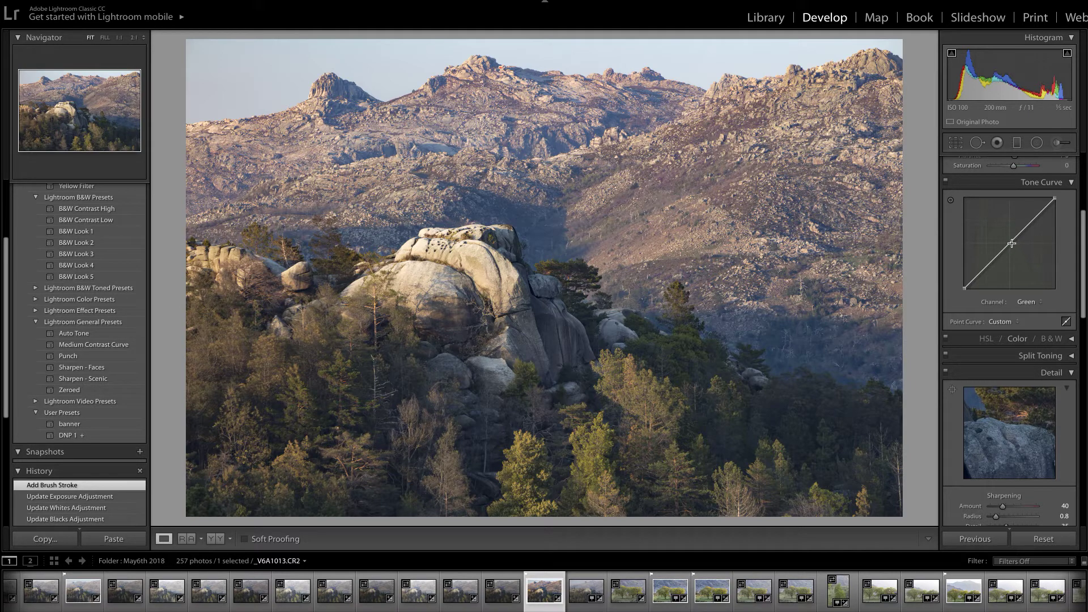
pyautogui.moveTo(1012, 242); pyautogui.dragTo(1005, 244)
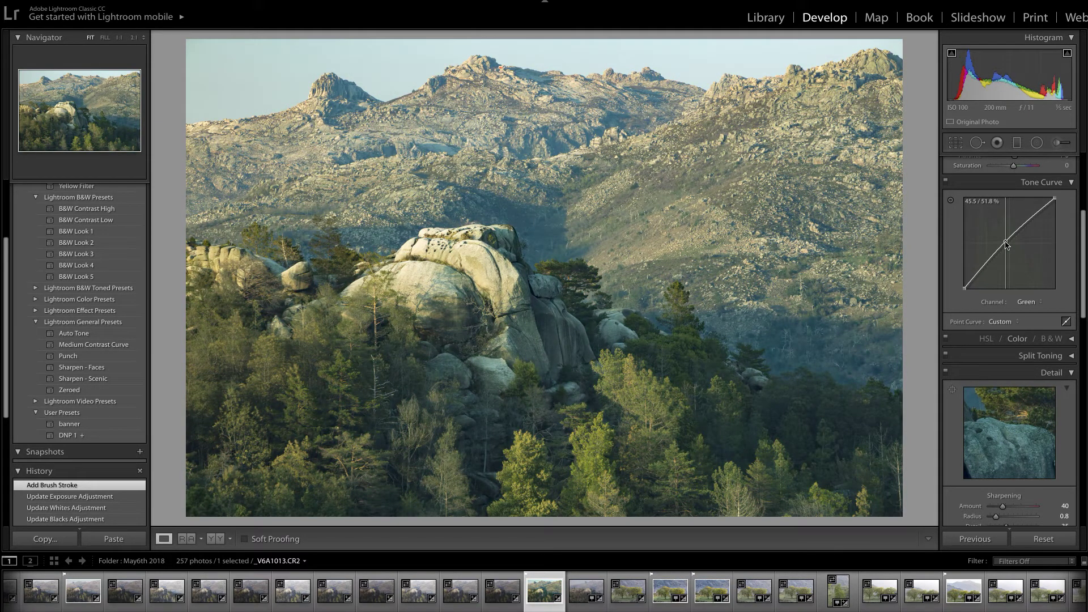
pyautogui.moveTo(1006, 244); pyautogui.dragTo(1005, 242)
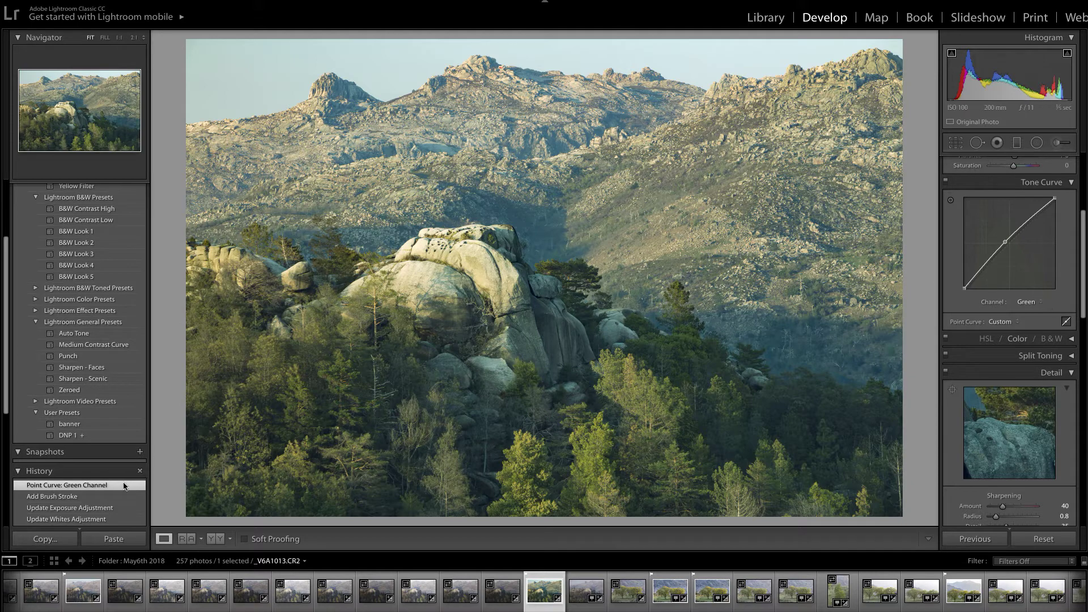
pyautogui.click(71, 499)
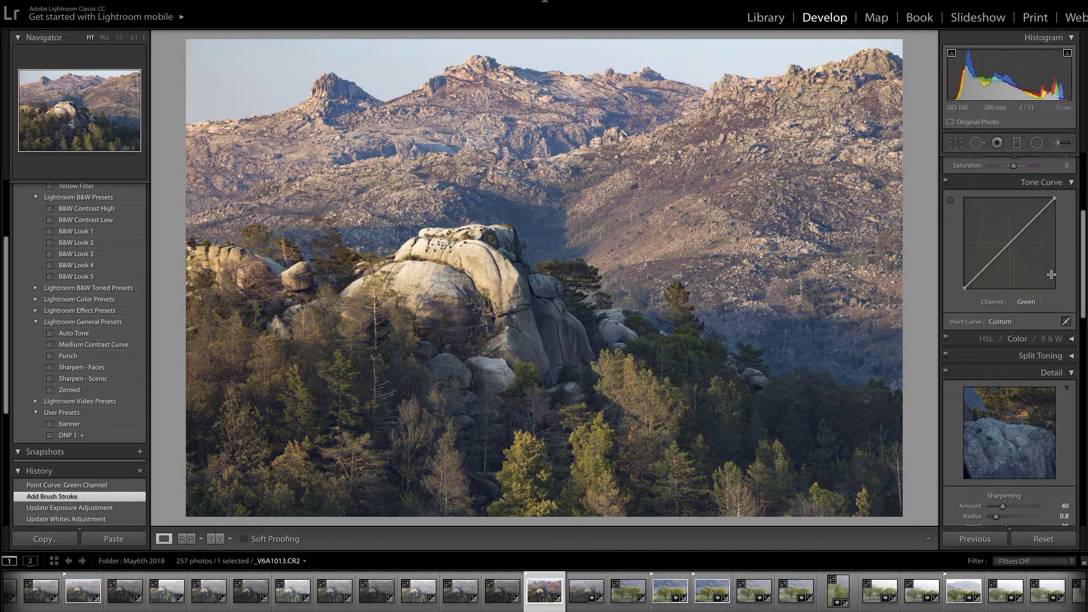
# - Try the Medium Contrast point curve, and step back in the history to the last Exposure adjustment
pyautogui.click(1044, 306)
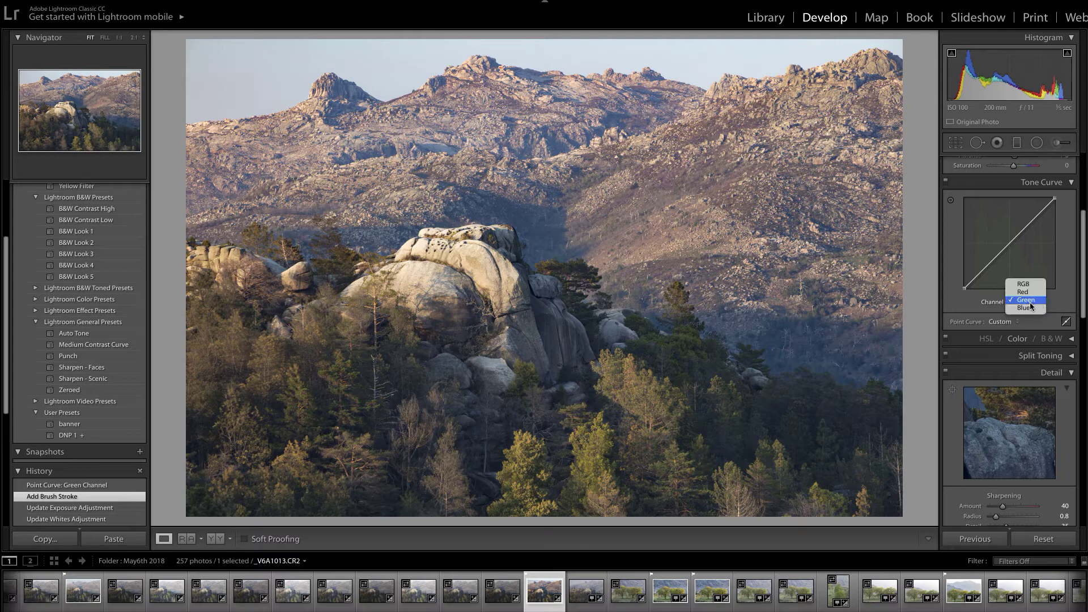
pyautogui.click(1030, 302)
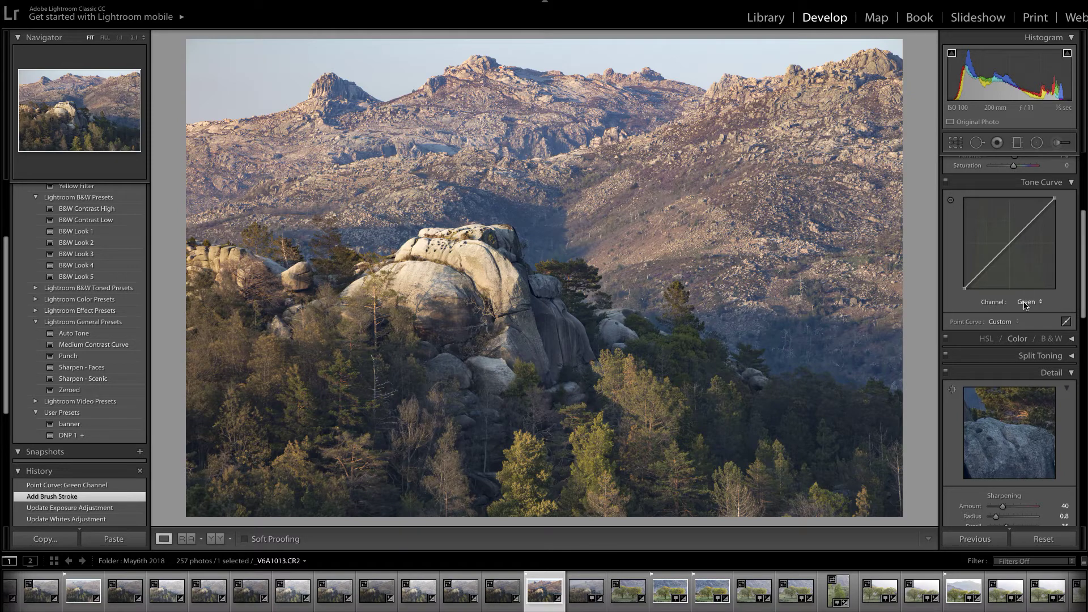
pyautogui.click(1018, 323)
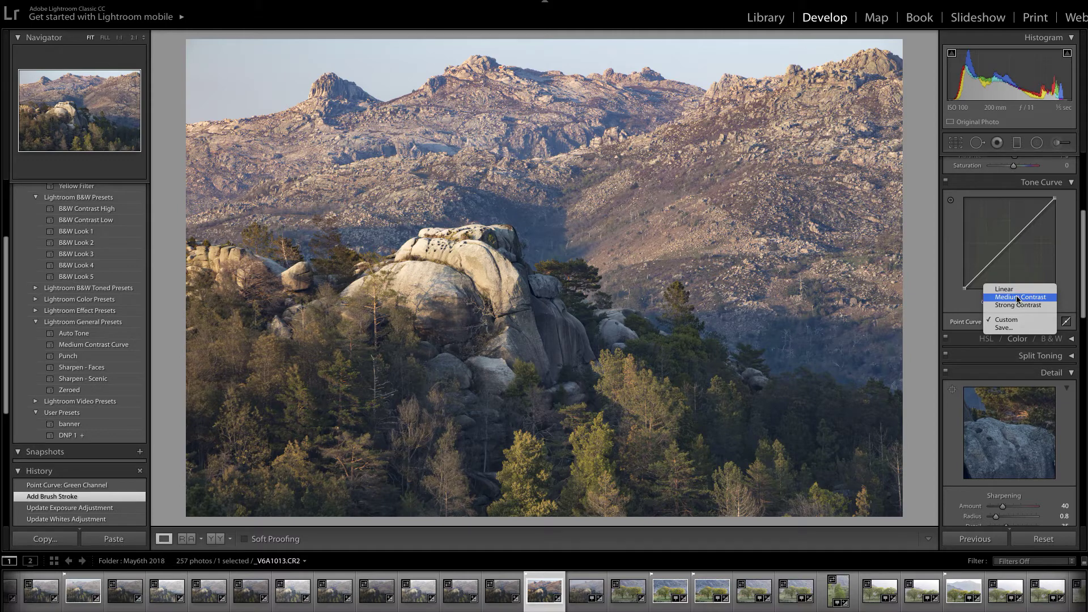
pyautogui.click(1015, 298)
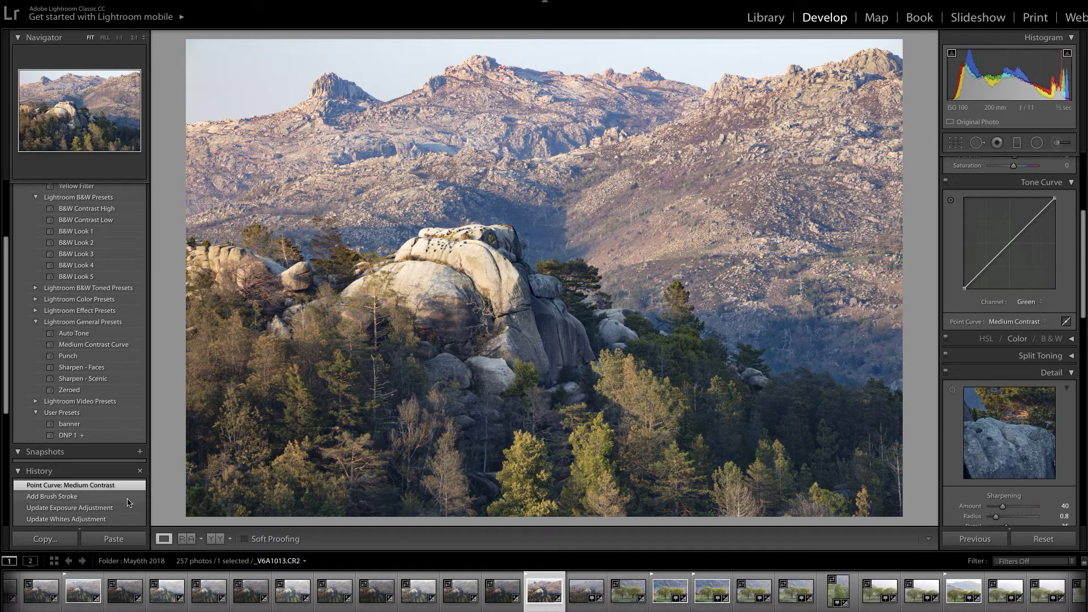
pyautogui.click(80, 509)
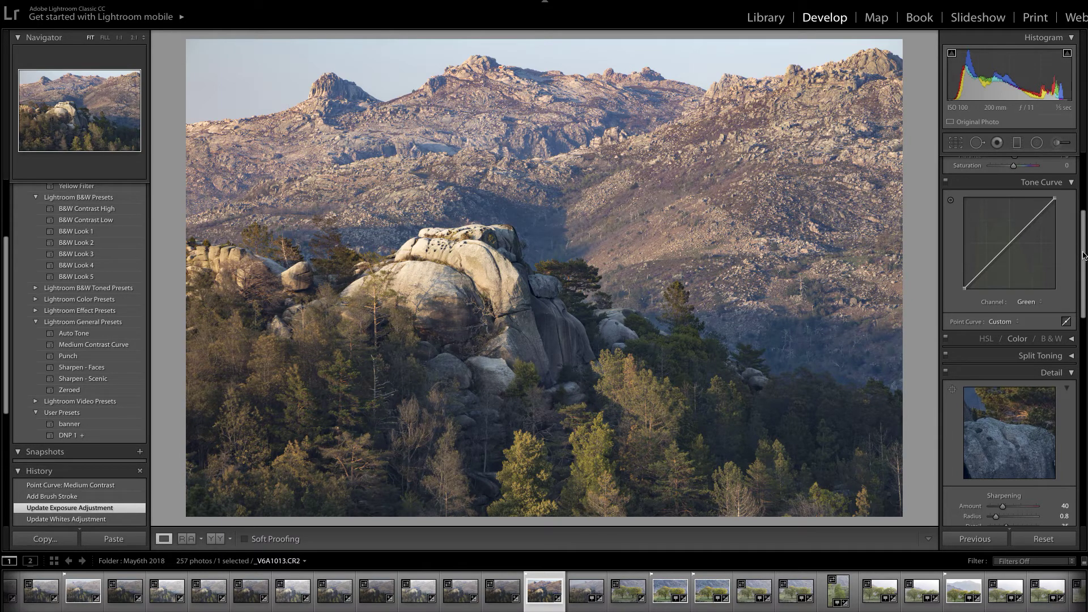
pyautogui.scroll(-10, 1083, 260)
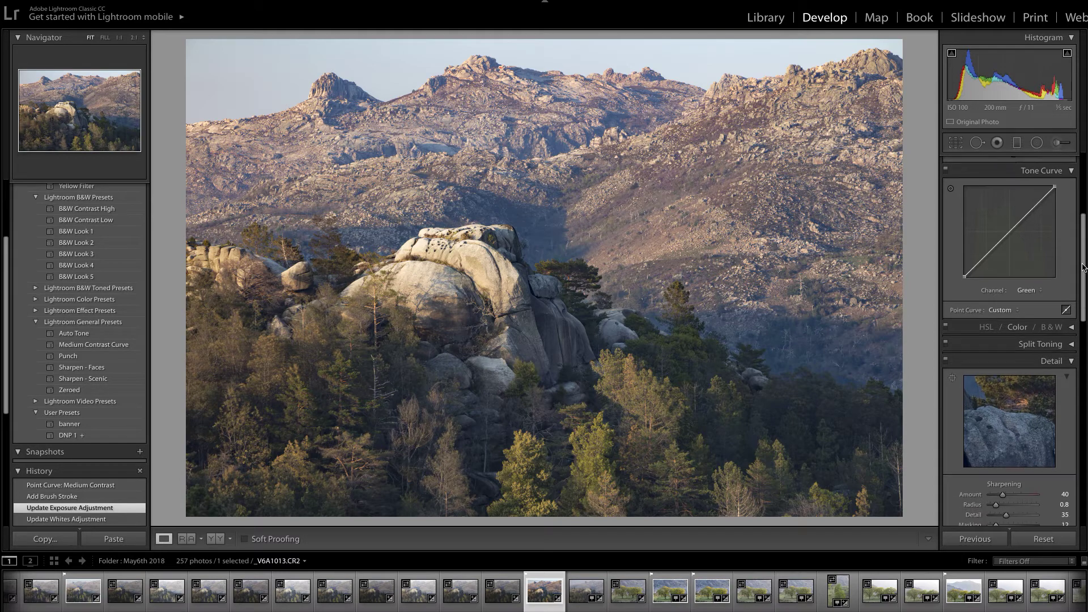
pyautogui.scroll(-5, 1084, 398)
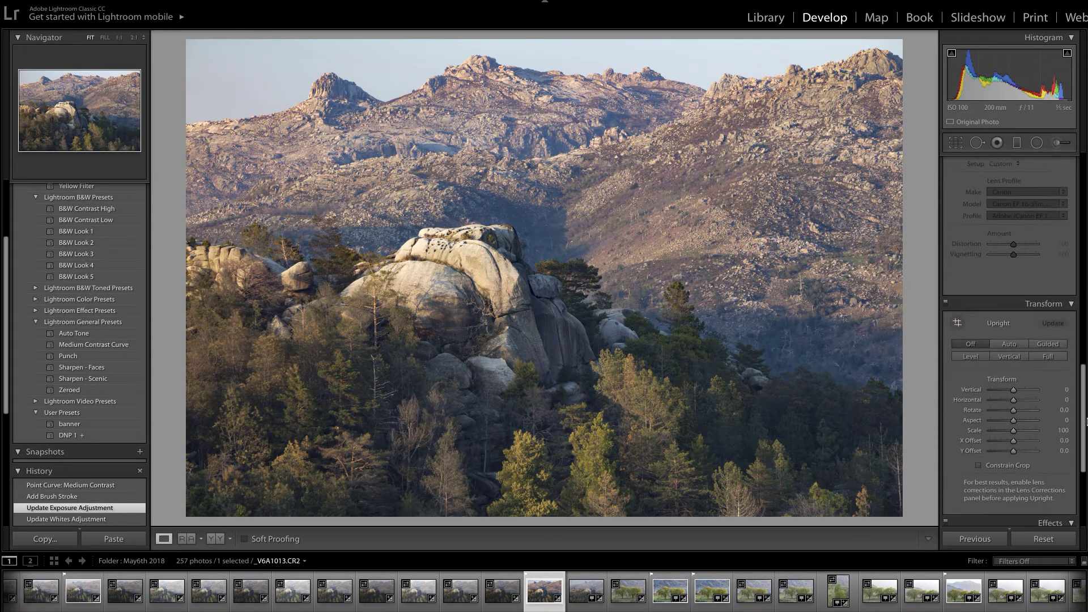
pyautogui.moveTo(1084, 398); pyautogui.dragTo(1084, 204)
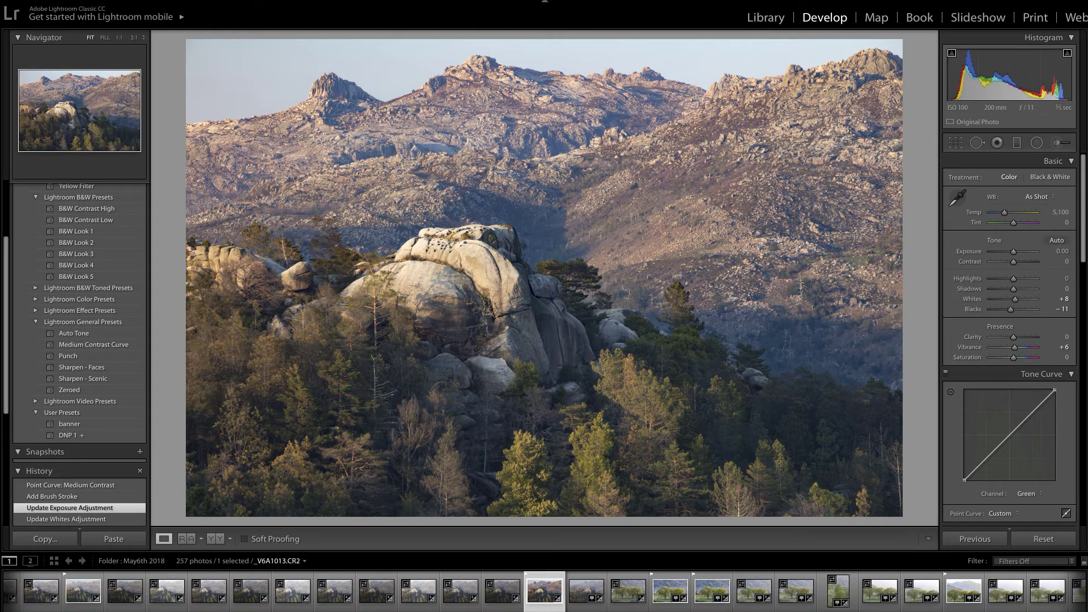
# - Add a horizontal graduated filter across the sky and set its Exposure to -0.12
pyautogui.click(1016, 144)
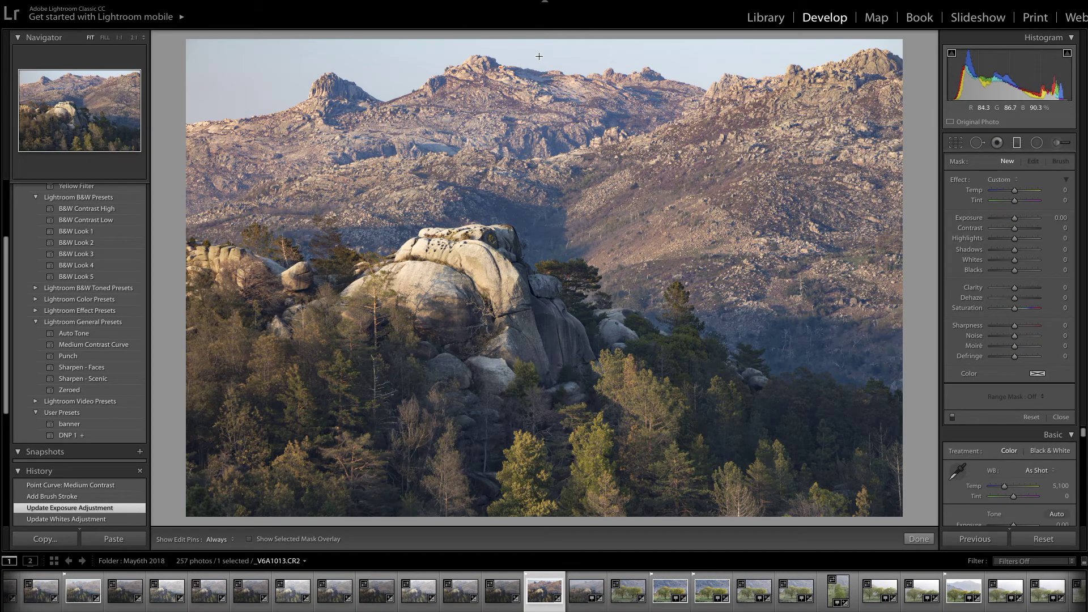
pyautogui.press('shift')
pyautogui.moveTo(548, 45); pyautogui.dragTo(551, 75)
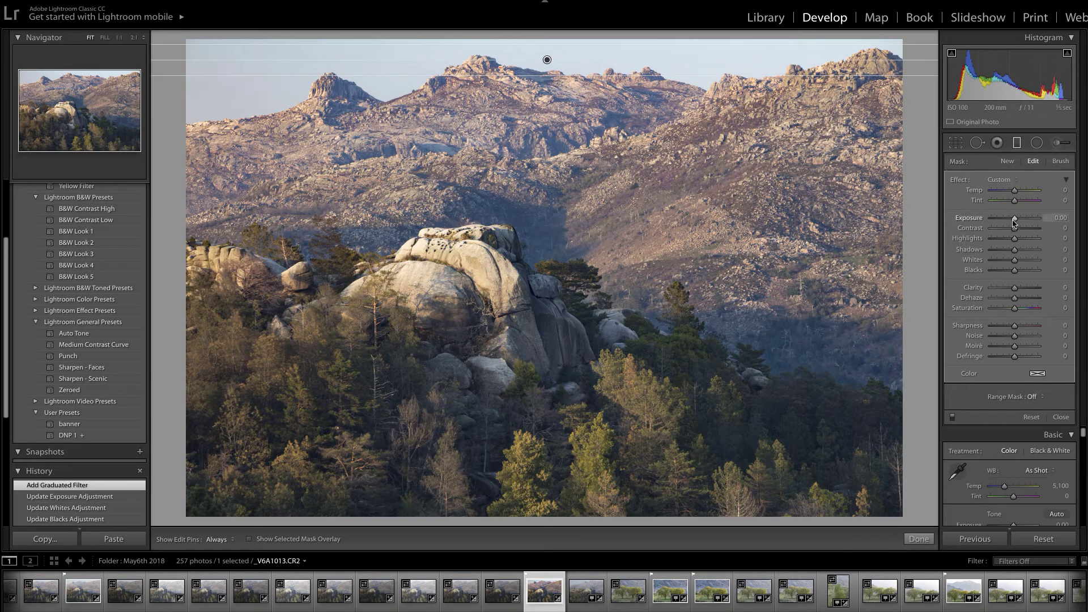
pyautogui.moveTo(1015, 223); pyautogui.dragTo(1013, 224)
pyautogui.click(1059, 218)
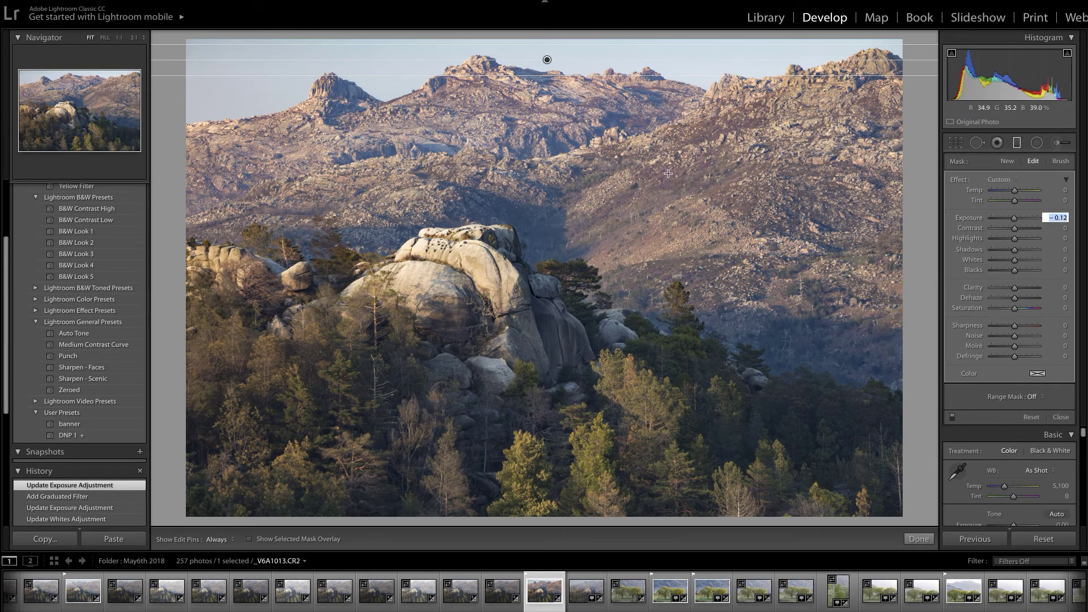
pyautogui.press('Return')
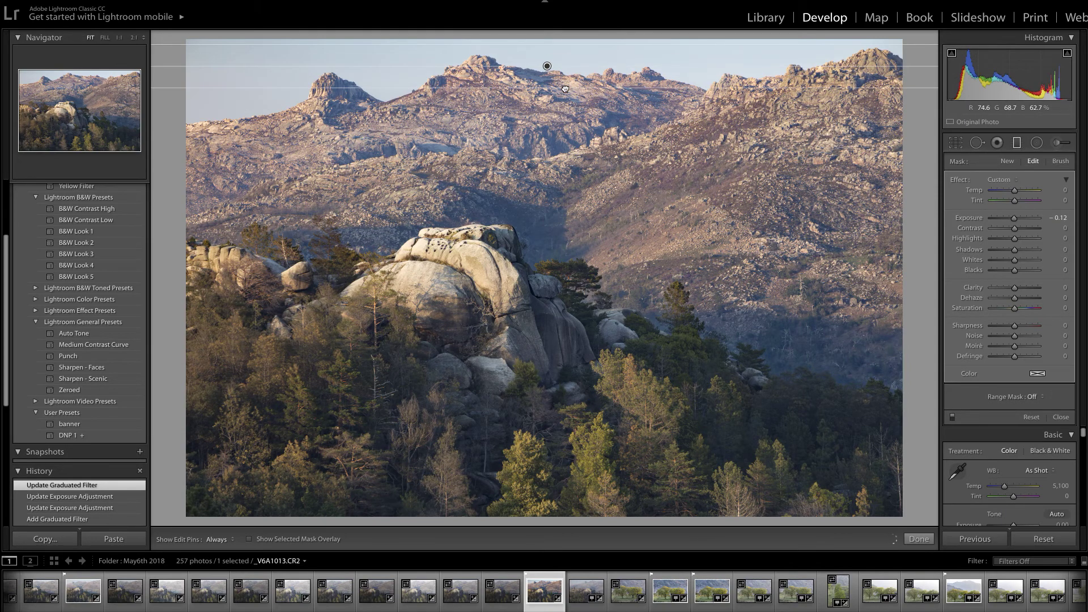
# - Extend the graduated filter further down over the distant peaks and finish editing it
pyautogui.moveTo(563, 92); pyautogui.dragTo(558, 108)
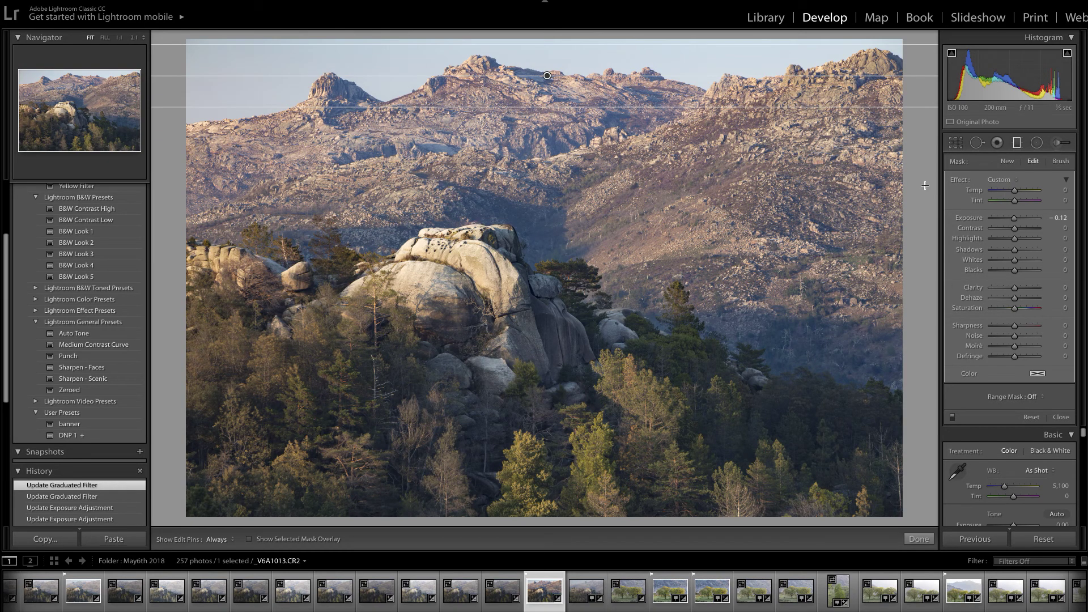
pyautogui.click(908, 537)
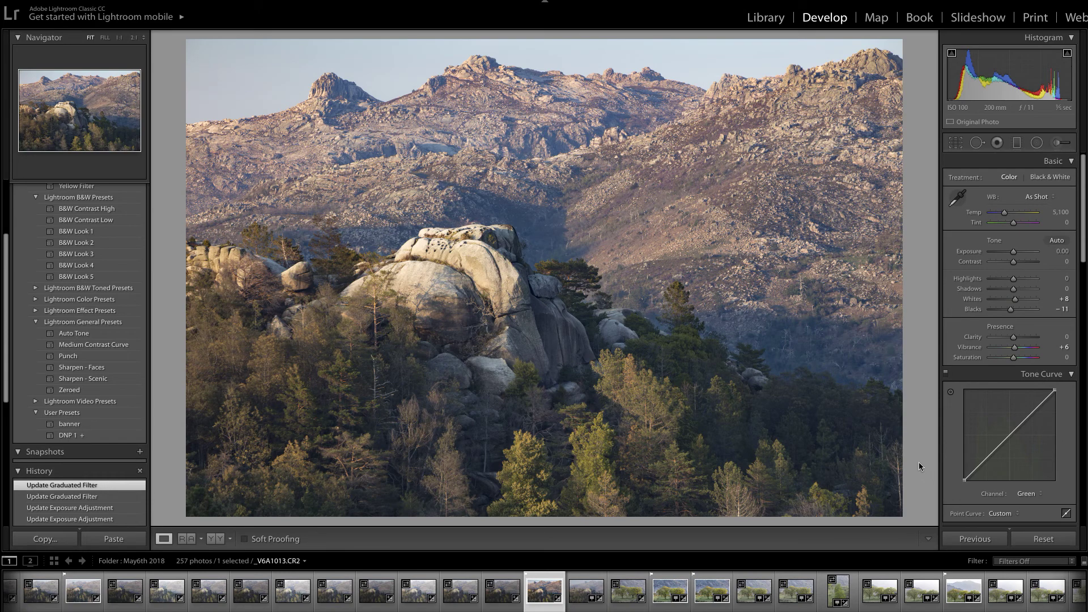
# - Open the photo's Vibrance value for editing
pyautogui.click(1065, 348)
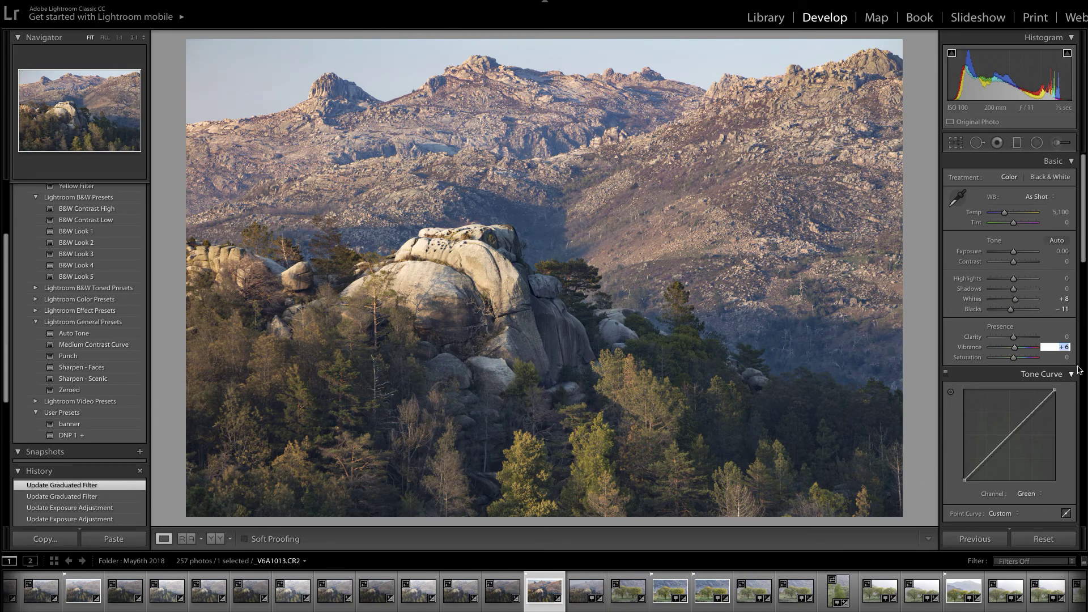